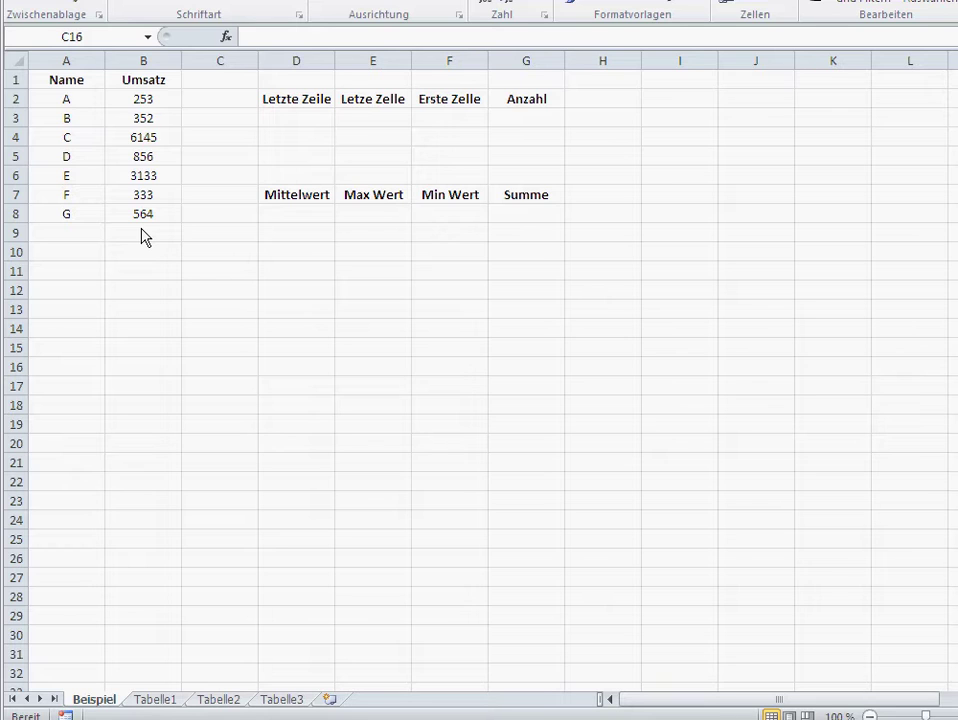
Enter =ANZAHL2(B:B) in D3 from the Statistik category, counting column B to 8.
left_click(282, 120)
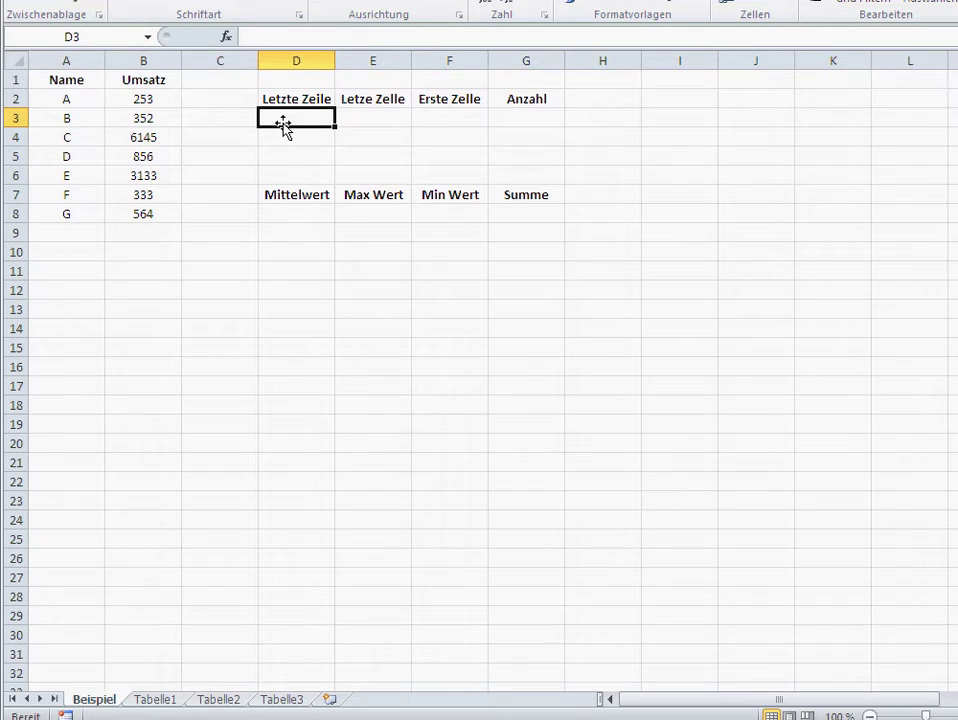
left_click(226, 38)
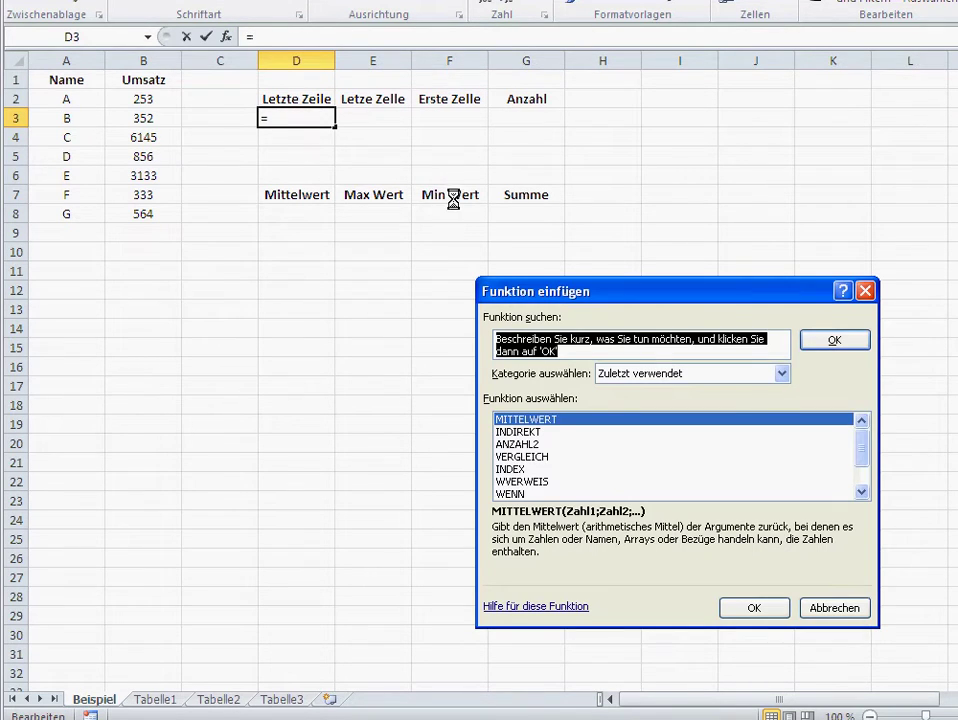
left_click(684, 376)
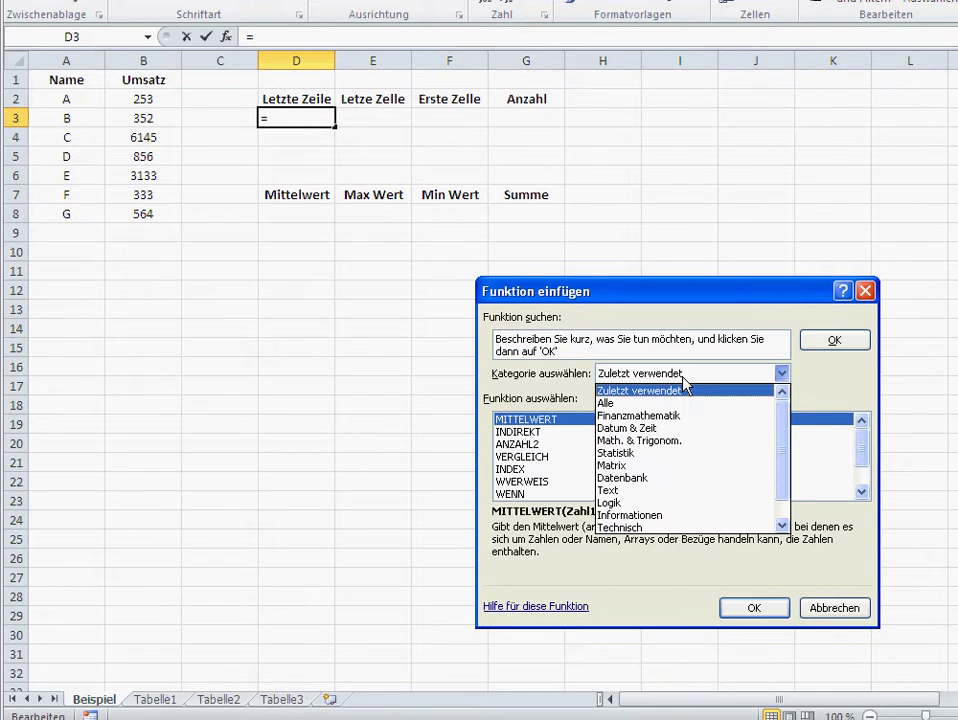
left_click(634, 454)
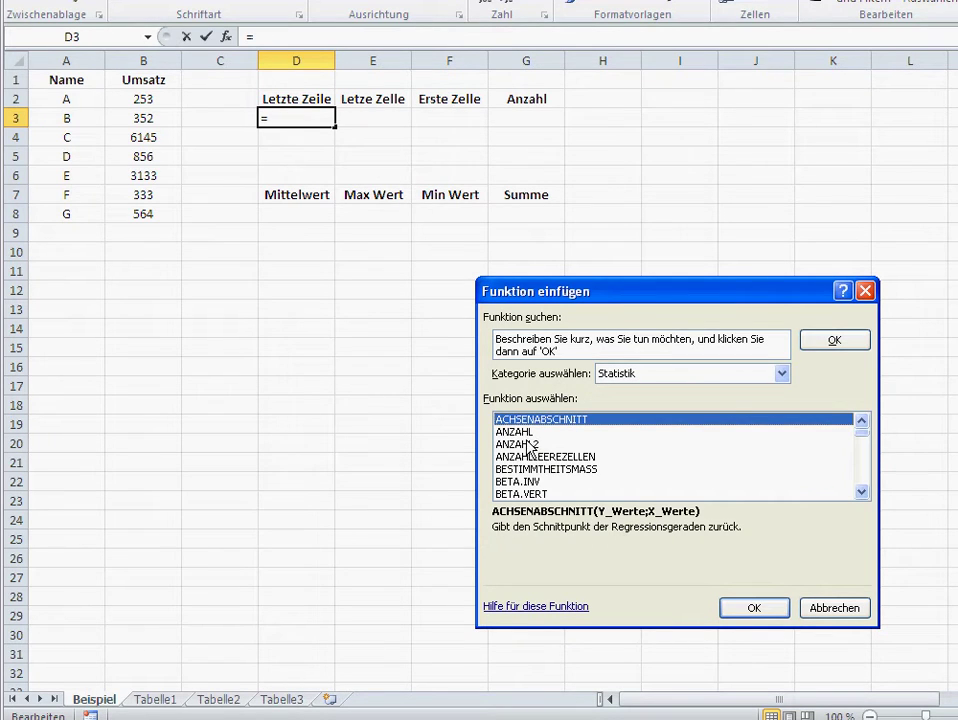
left_click(640, 373)
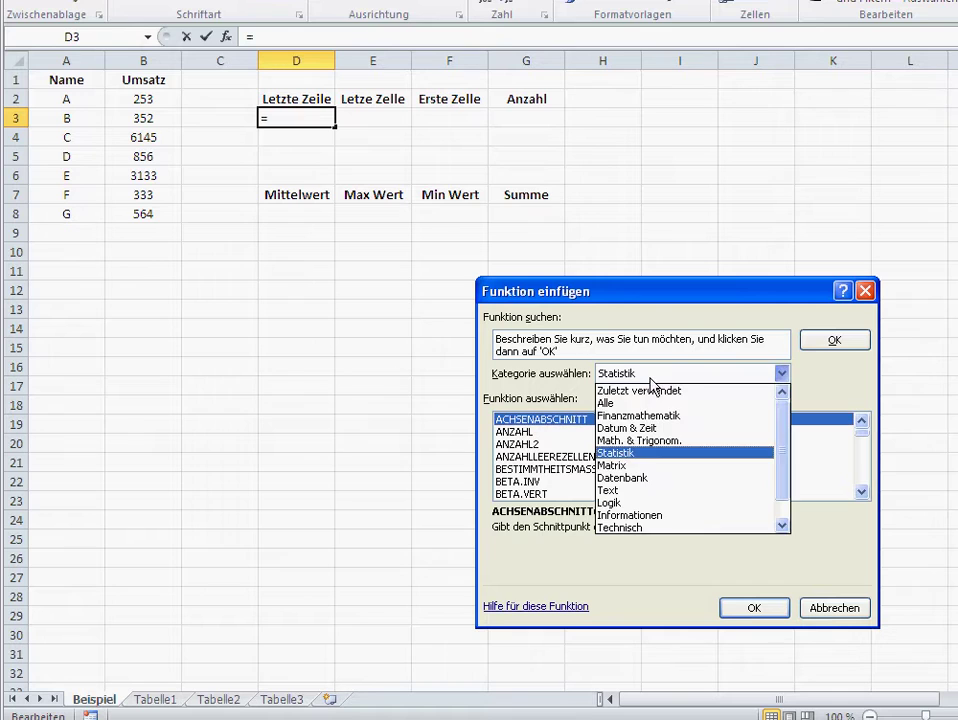
left_click(547, 400)
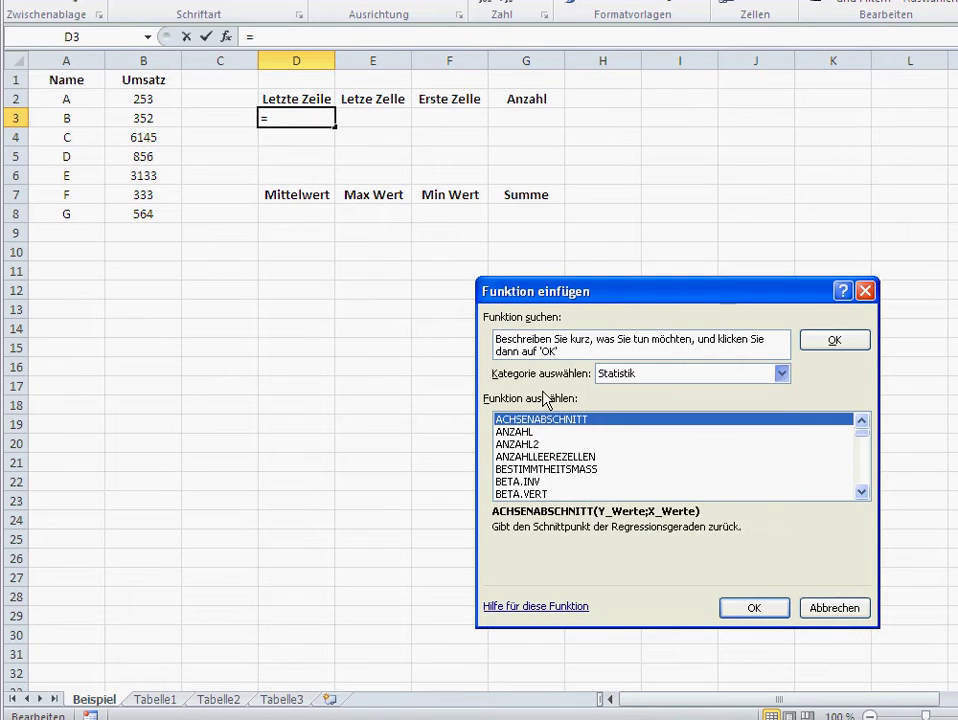
left_click(519, 445)
left_click(776, 610)
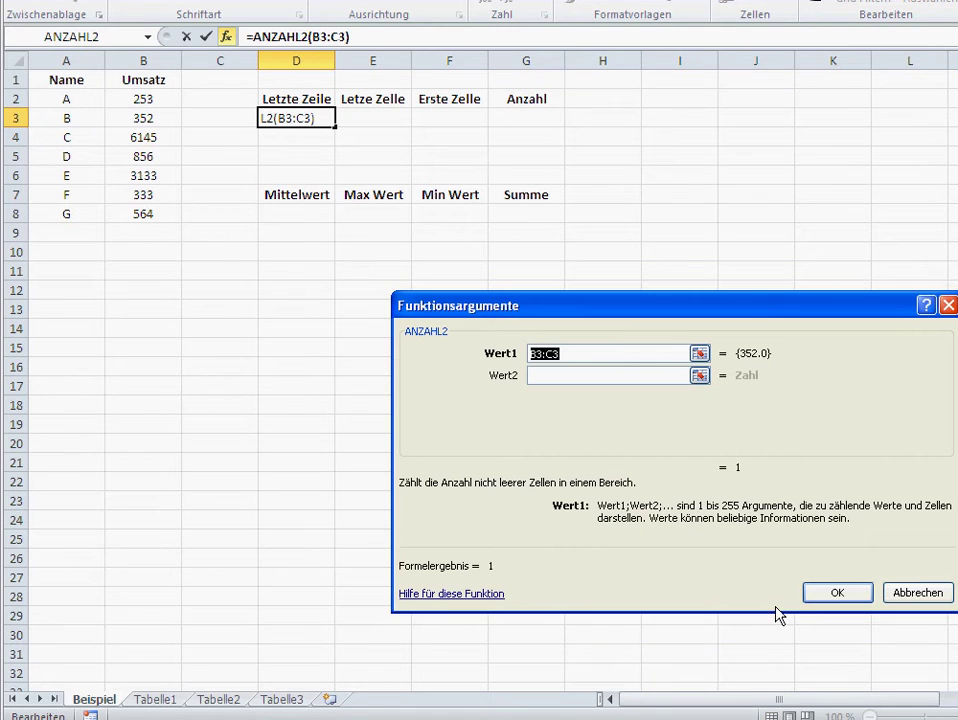
left_click(150, 60)
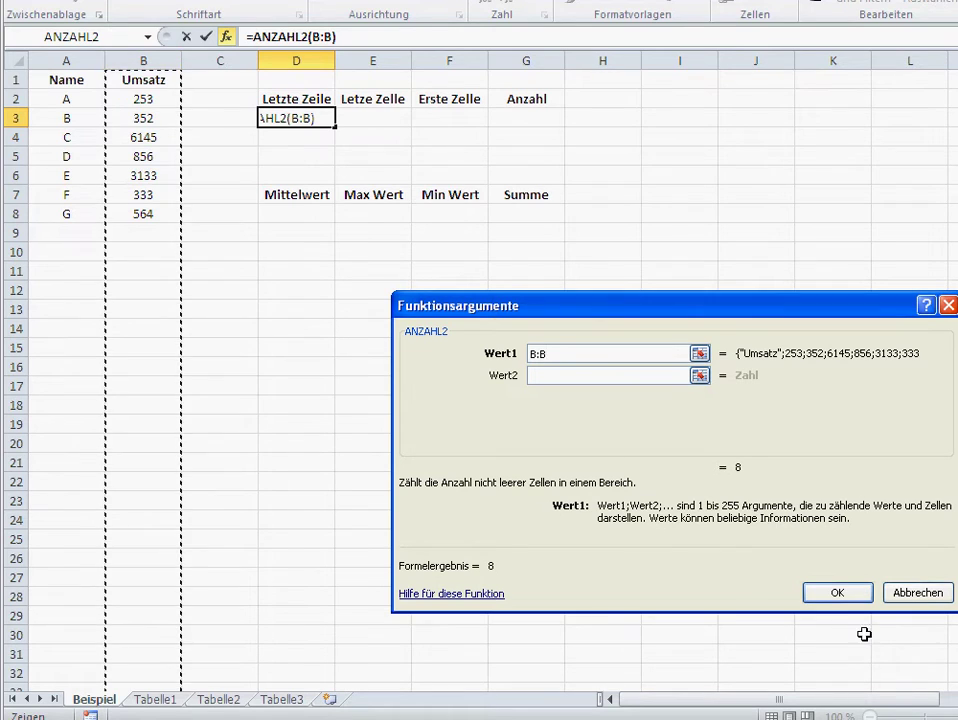
left_click(832, 594)
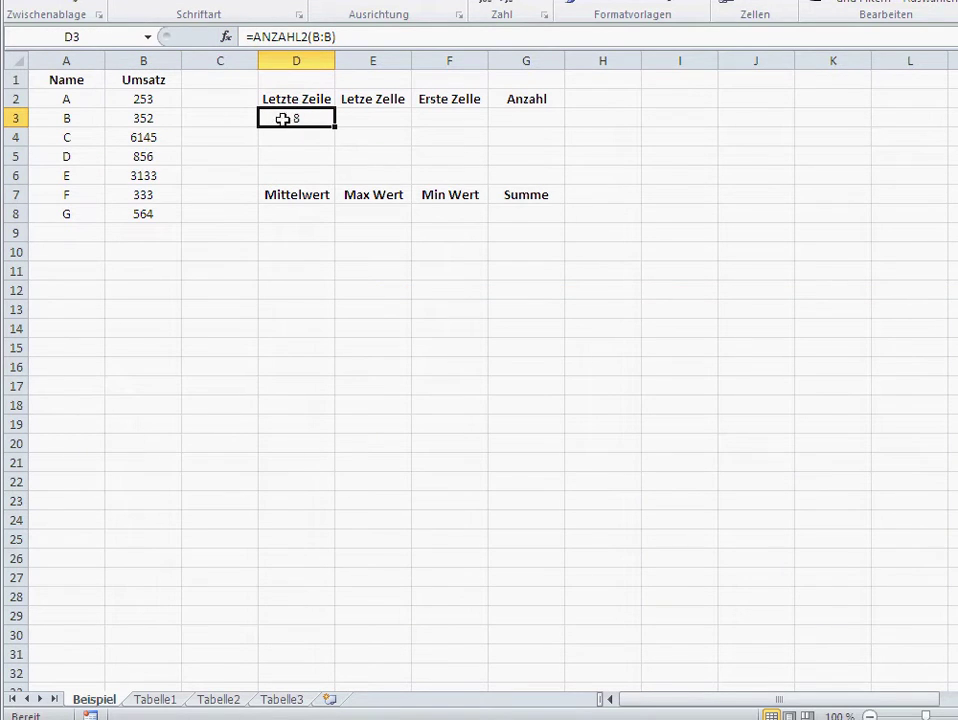
Add row H with Umsatz 1023 in A9:B9, raising the D3 count to 9.
left_click(85, 233)
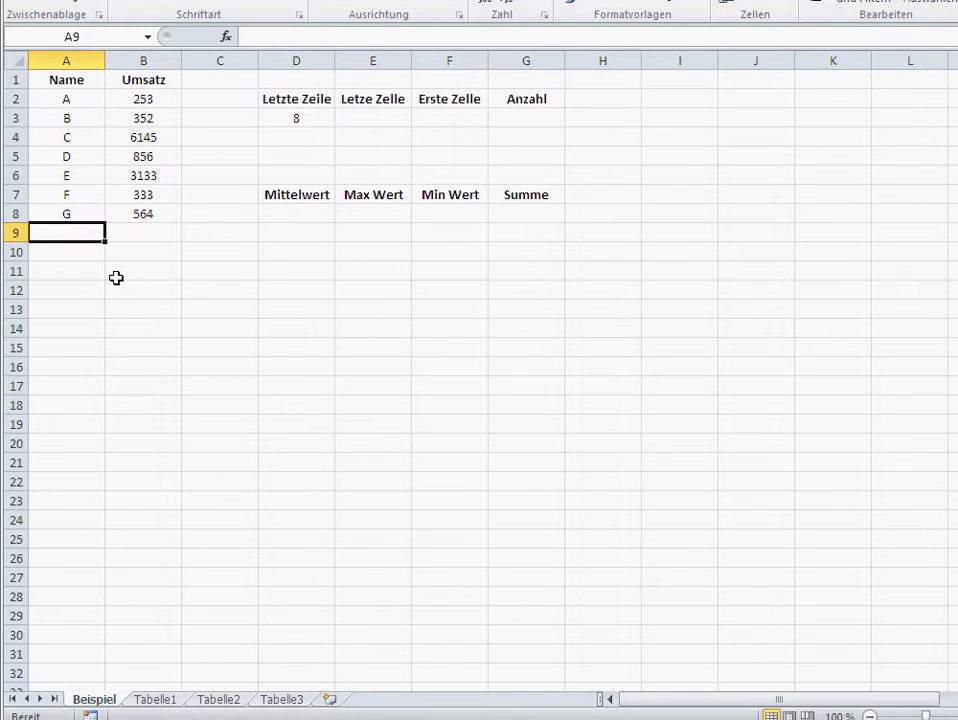
type("H")
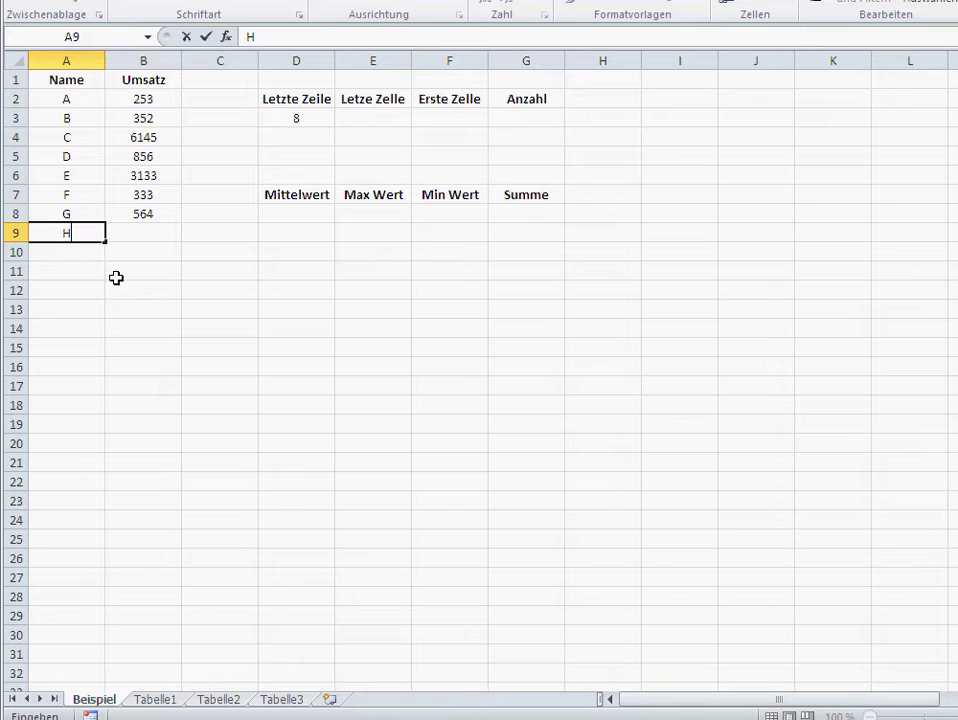
key("Tab")
type("1023")
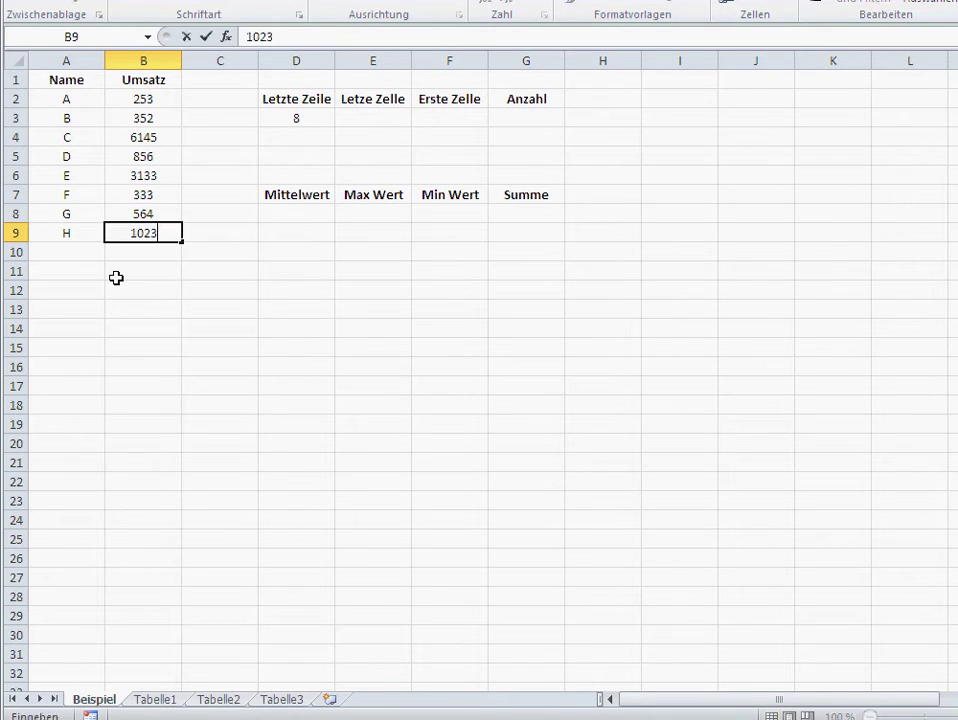
key("Return")
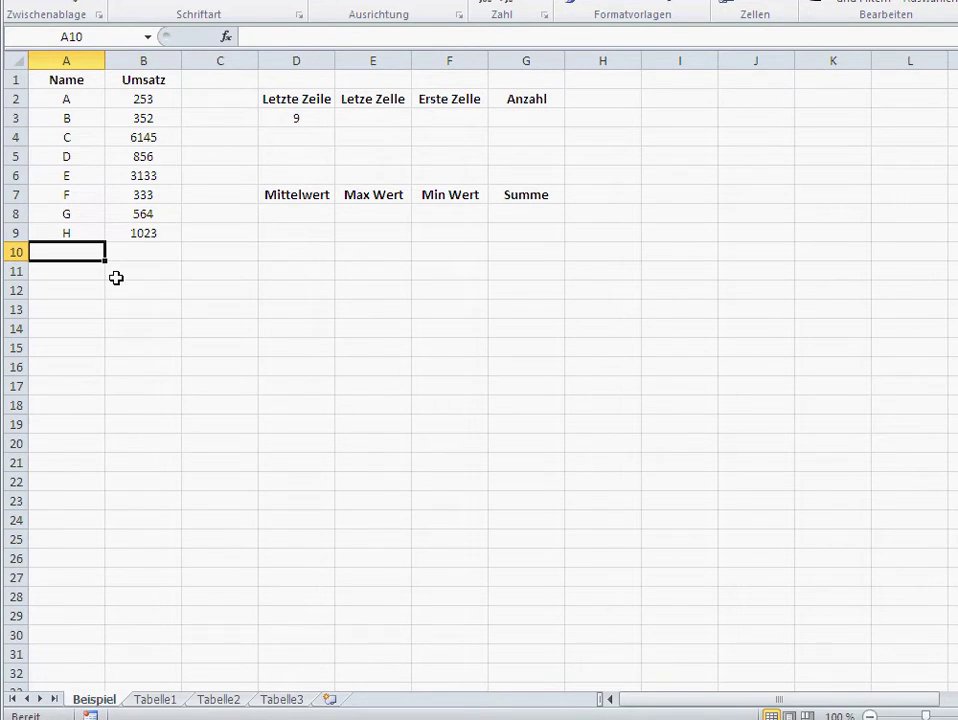
left_click(377, 116)
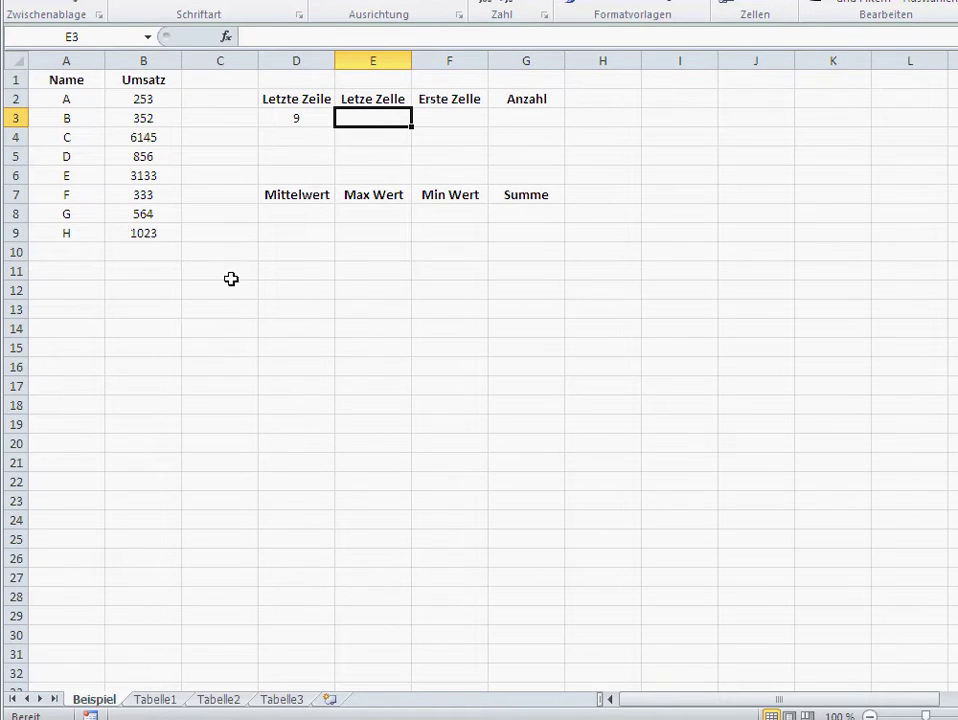
Enter ="B"&D3 in E3 so it shows the last cell address B9.
left_click(318, 36)
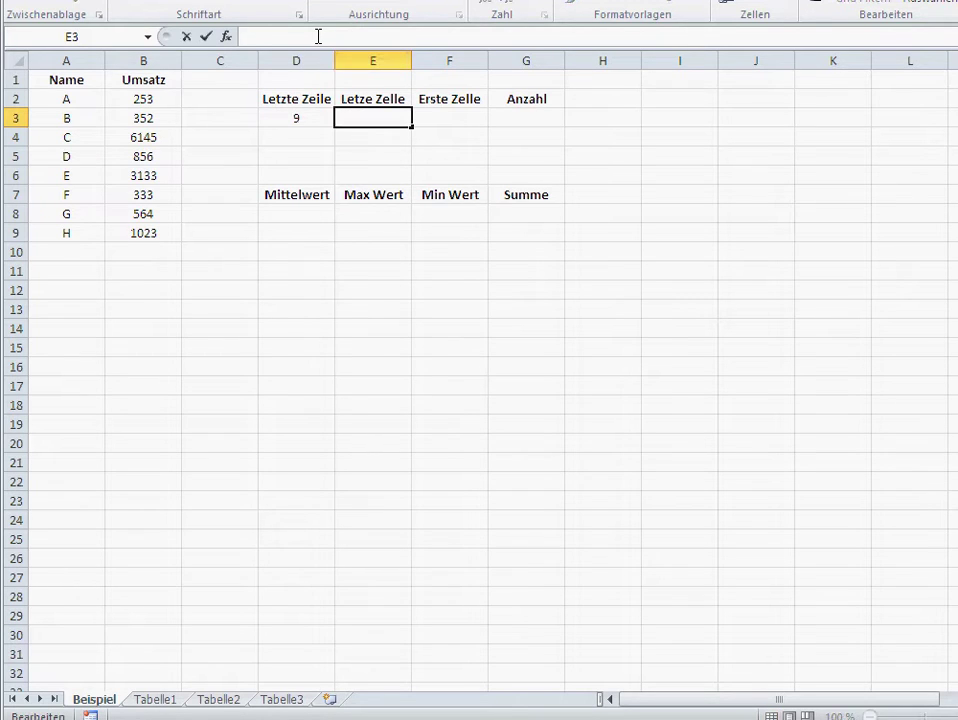
type("=")
type("\"B")
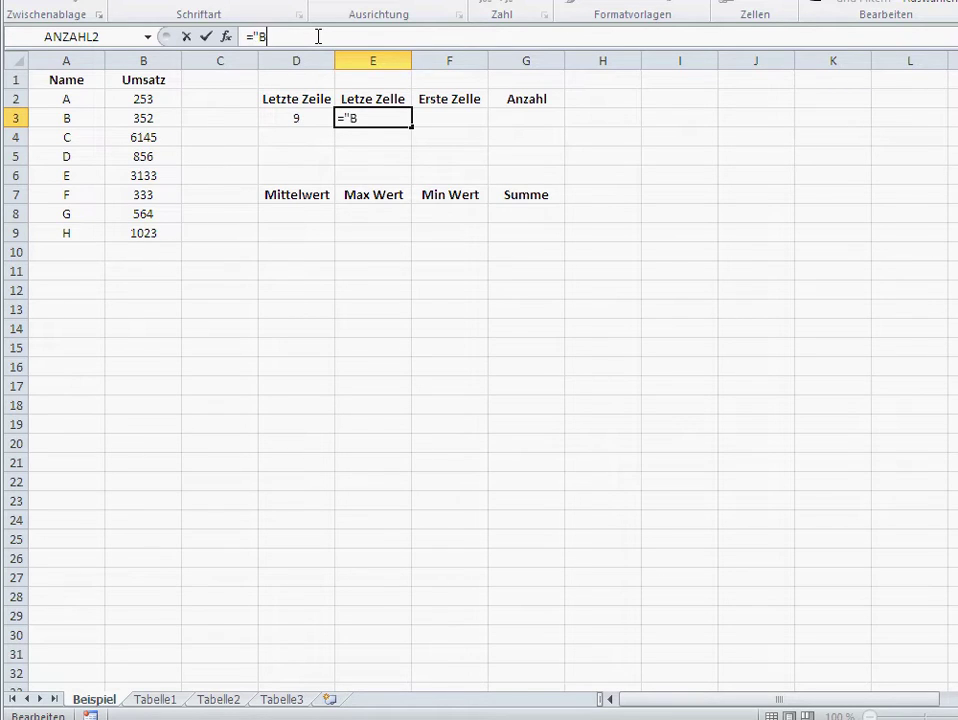
type("\"&")
left_click(312, 119)
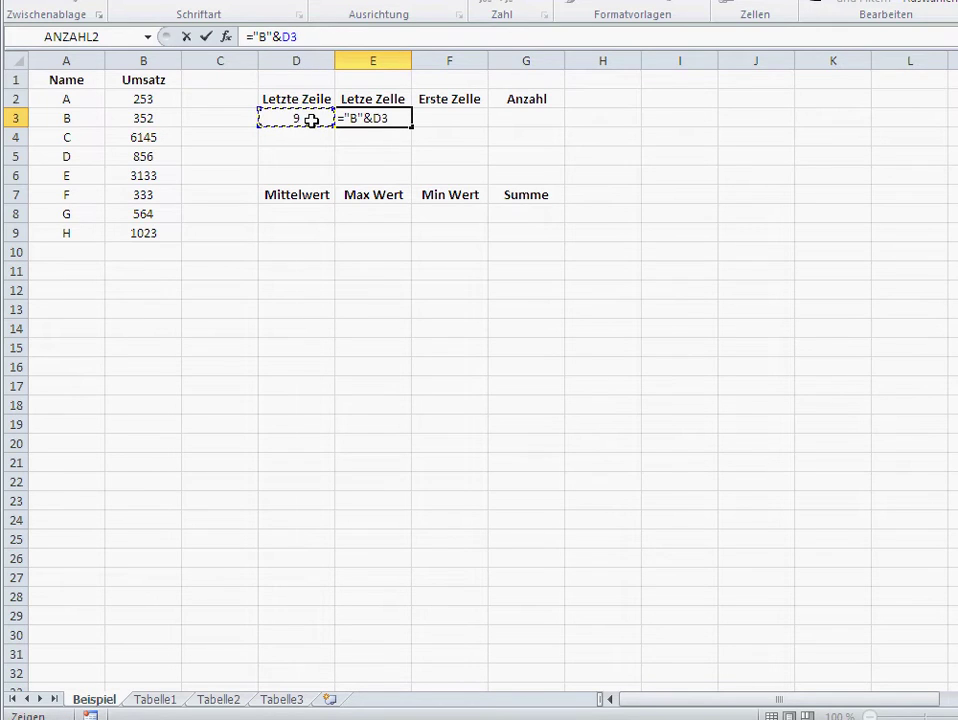
key("Return")
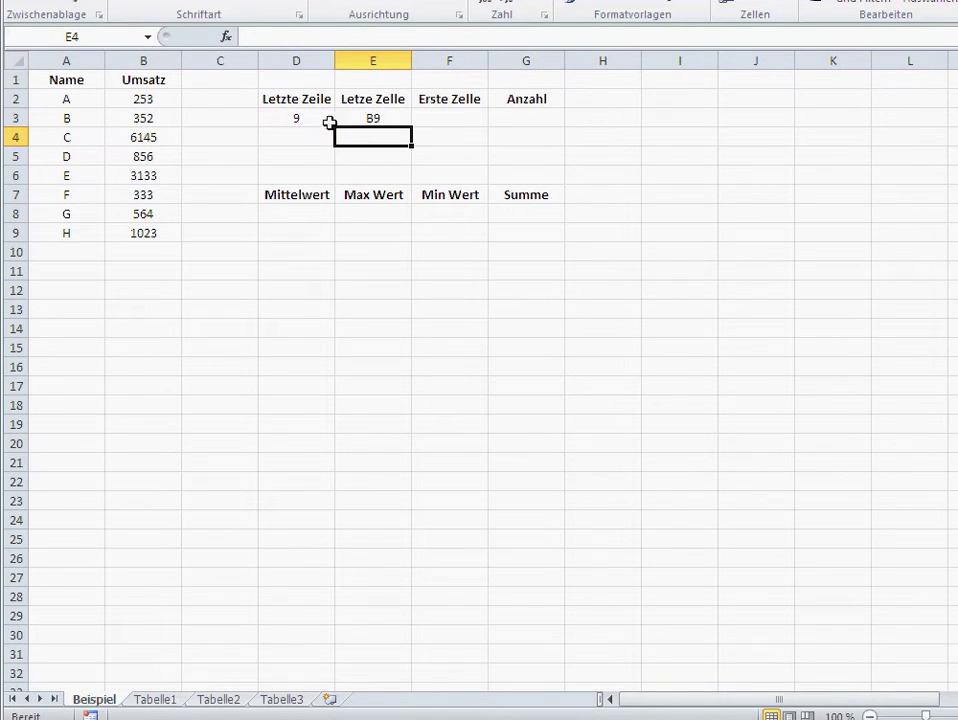
left_click(364, 115)
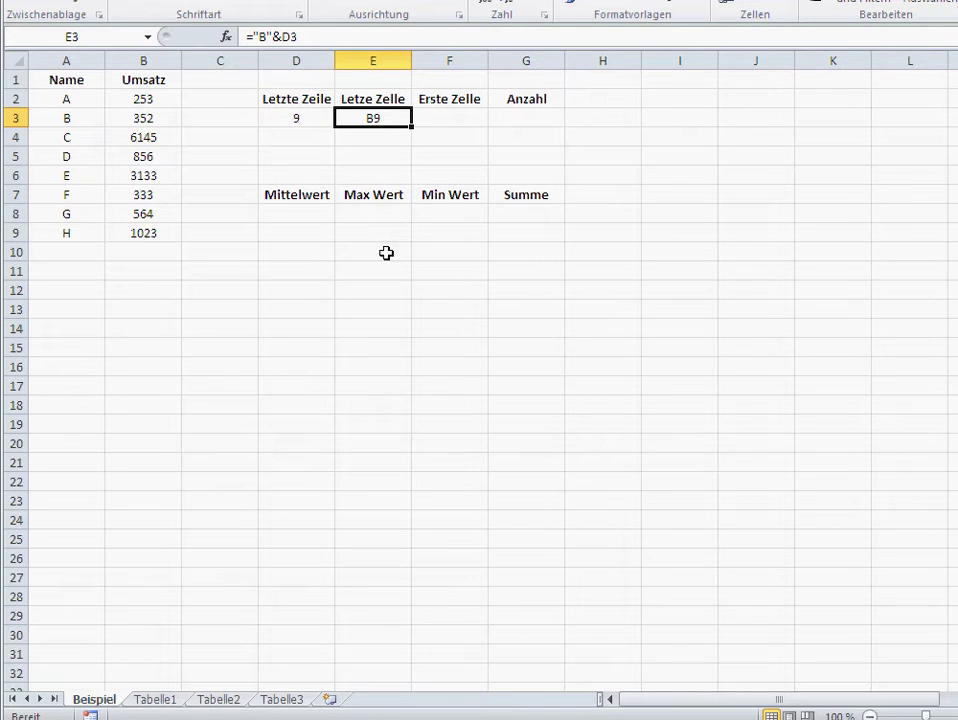
left_click(518, 118)
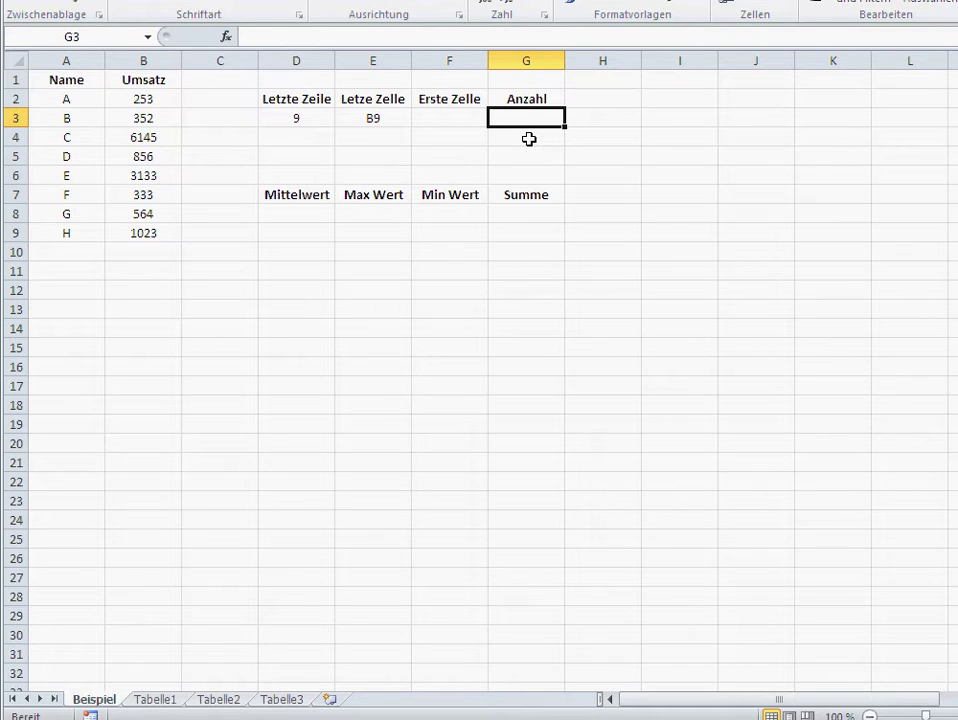
Set Anzahl in G3 to 3 and enter =(D3-G3+1) in F3.
type("3")
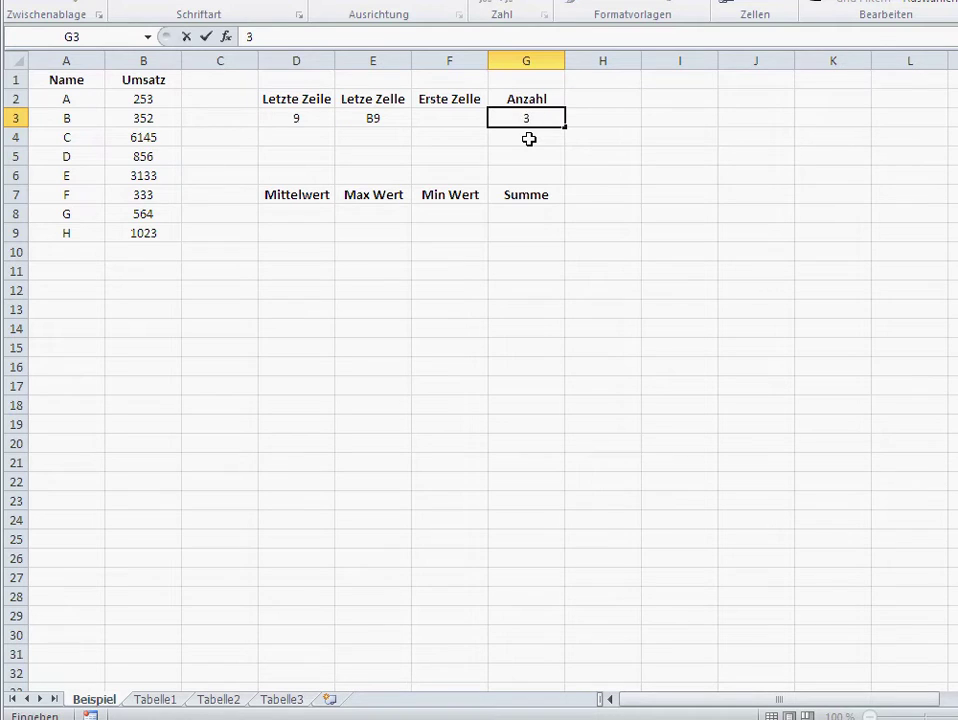
key("Return")
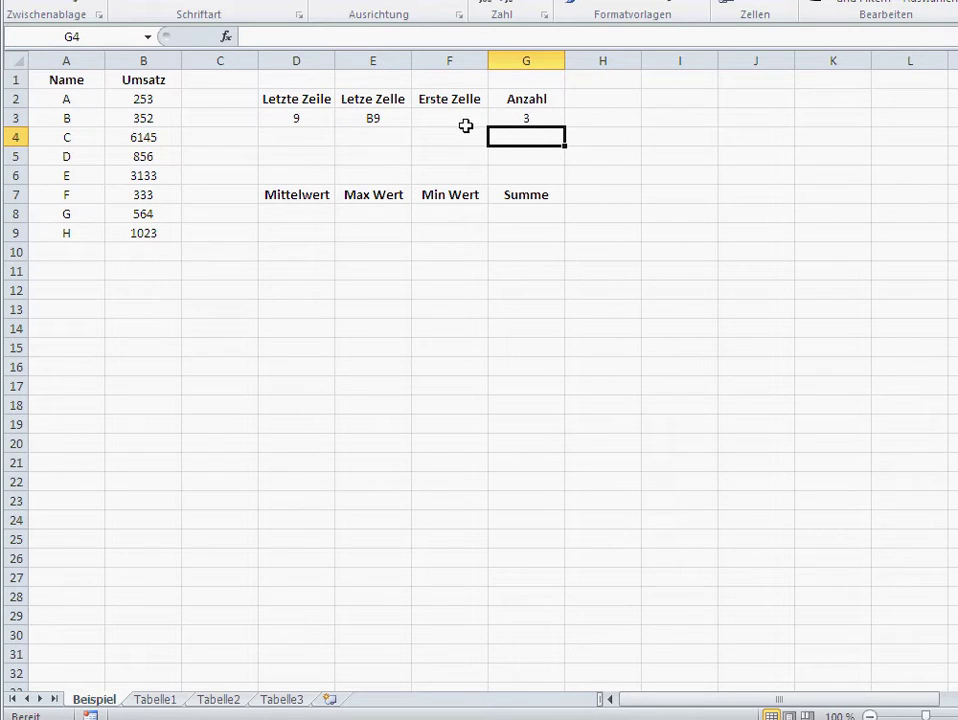
left_click(444, 116)
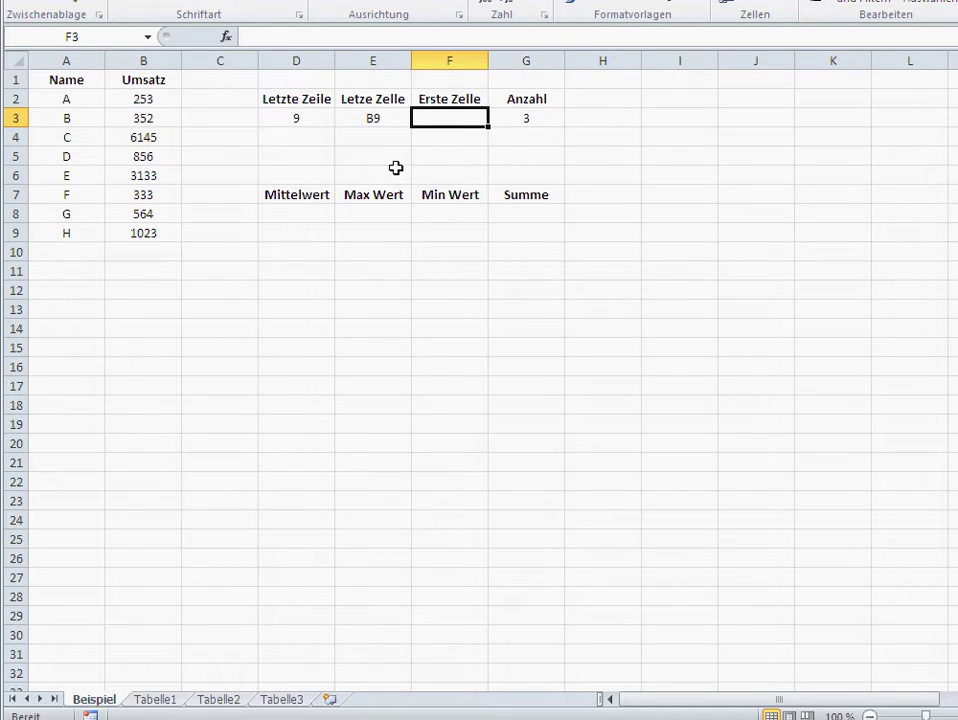
type("=")
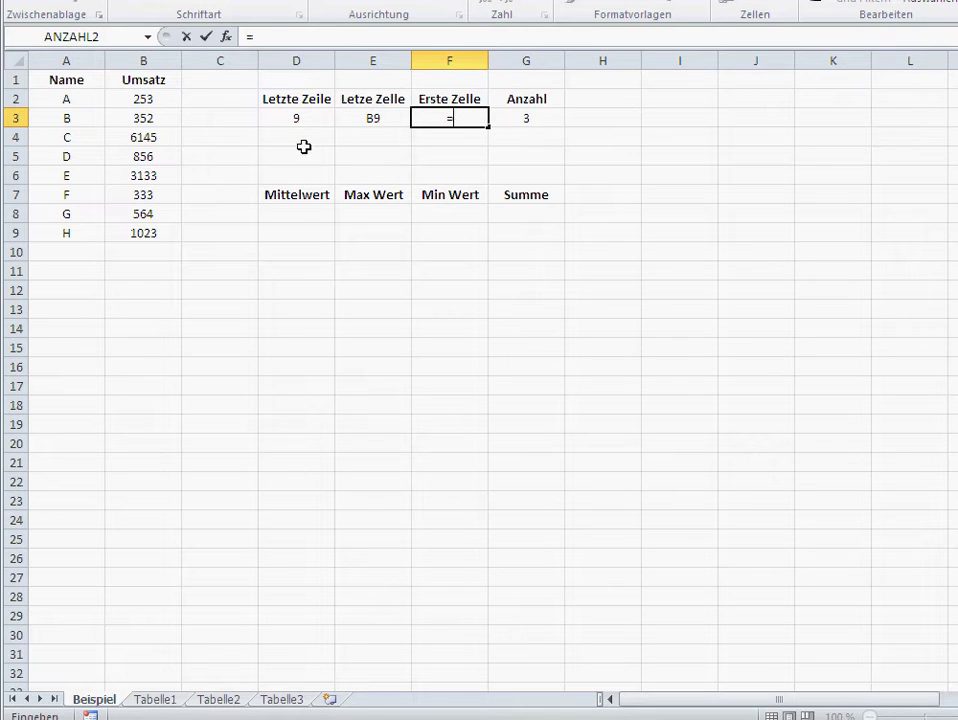
type("(")
left_click(292, 118)
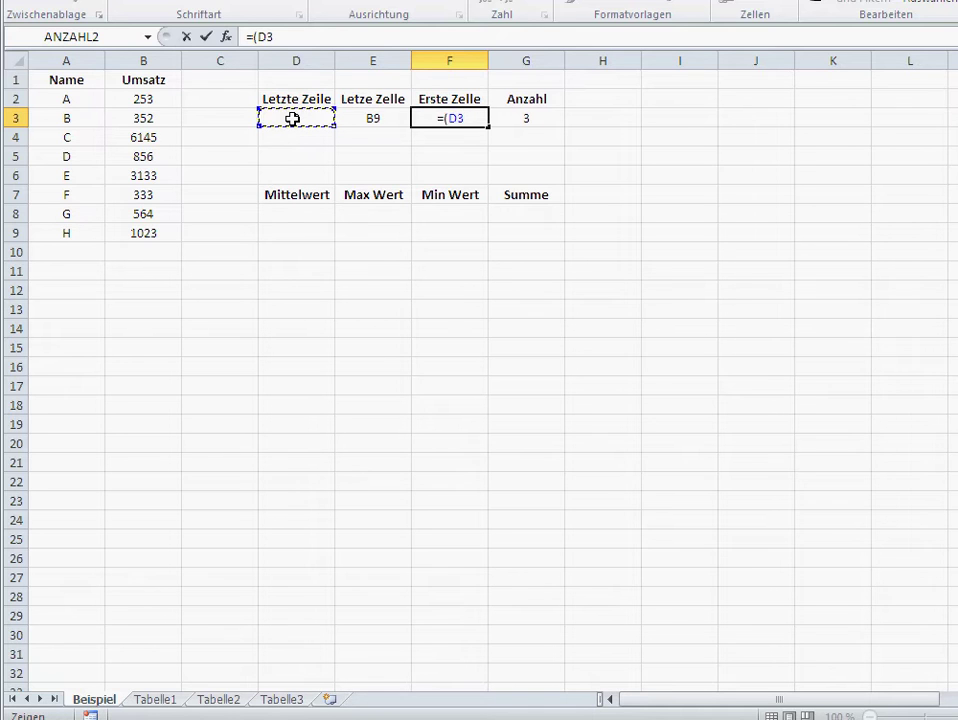
type("-")
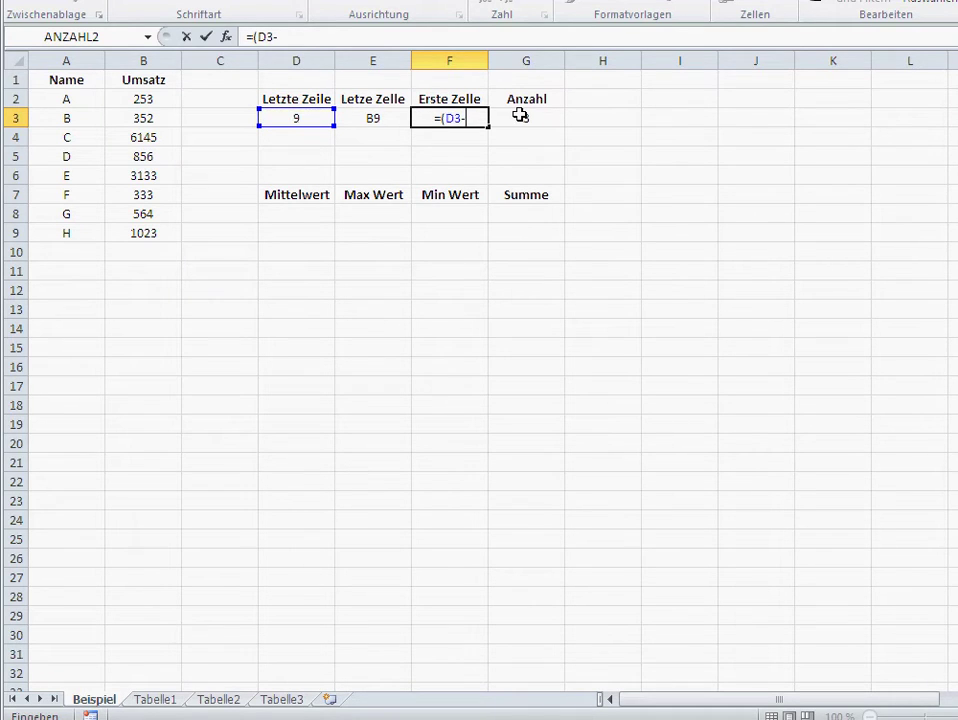
left_click(521, 115)
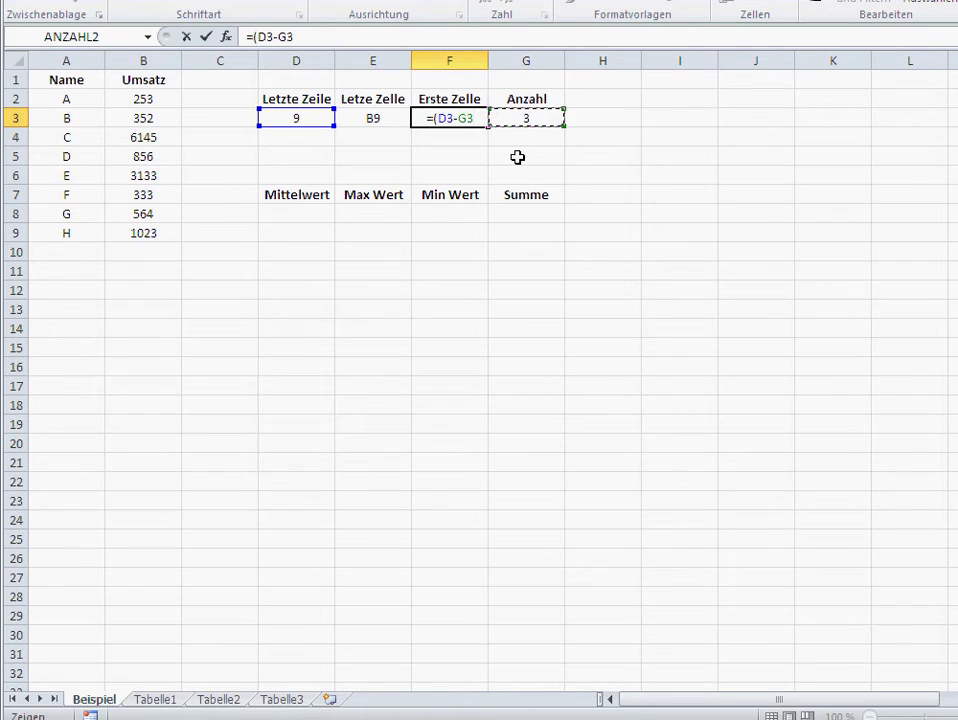
type("+1)")
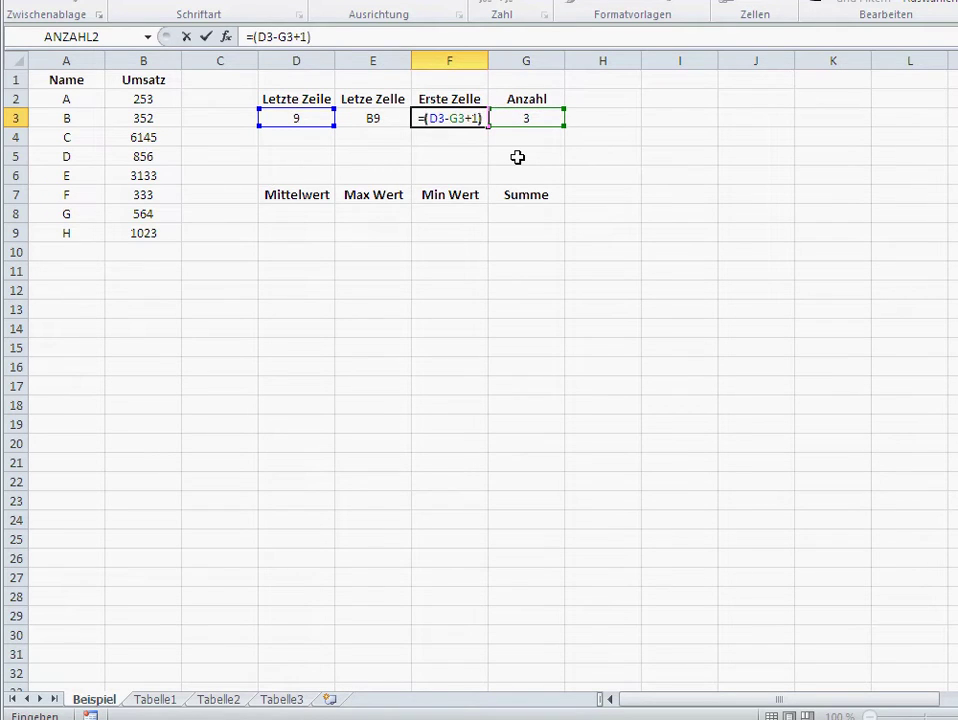
key("Return")
Prefix the F3 formula with "B"& so Erste Zelle shows B7.
left_click(453, 114)
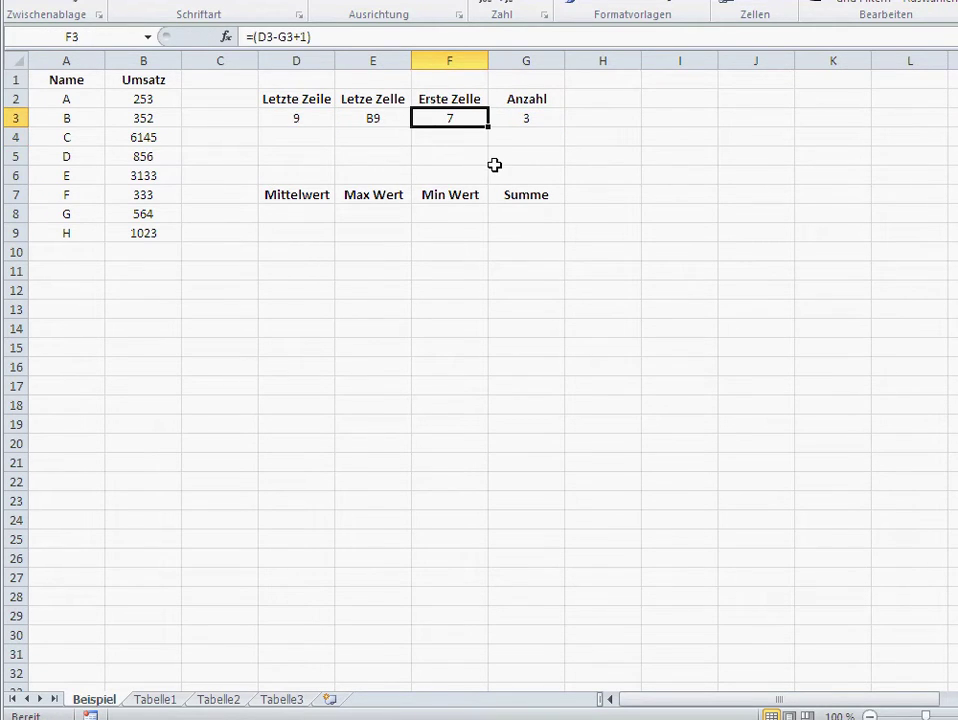
left_click(252, 36)
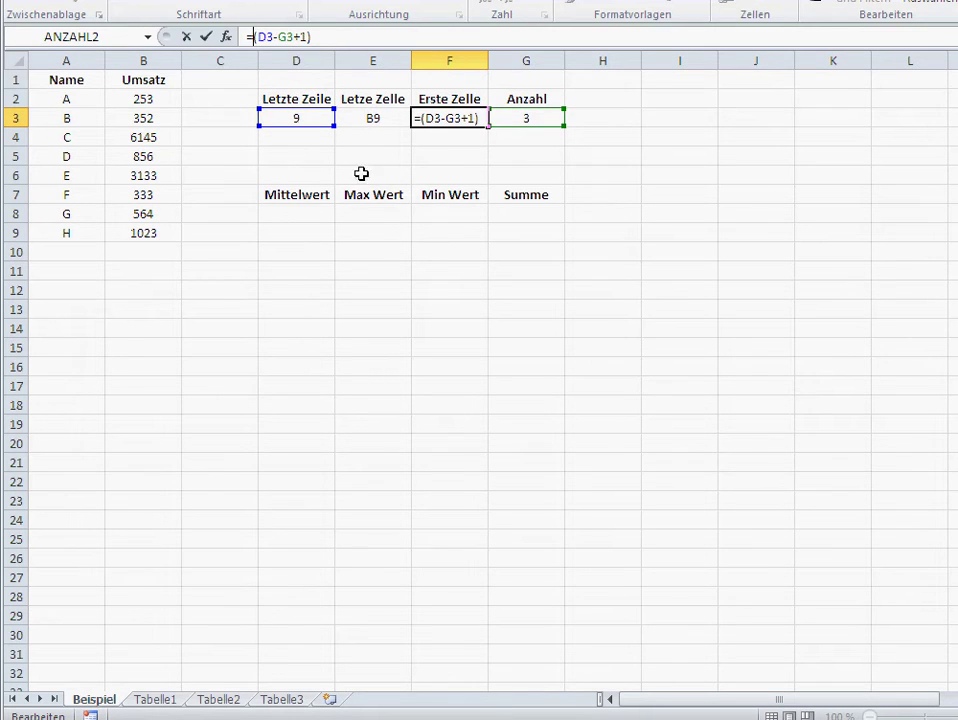
type("\"")
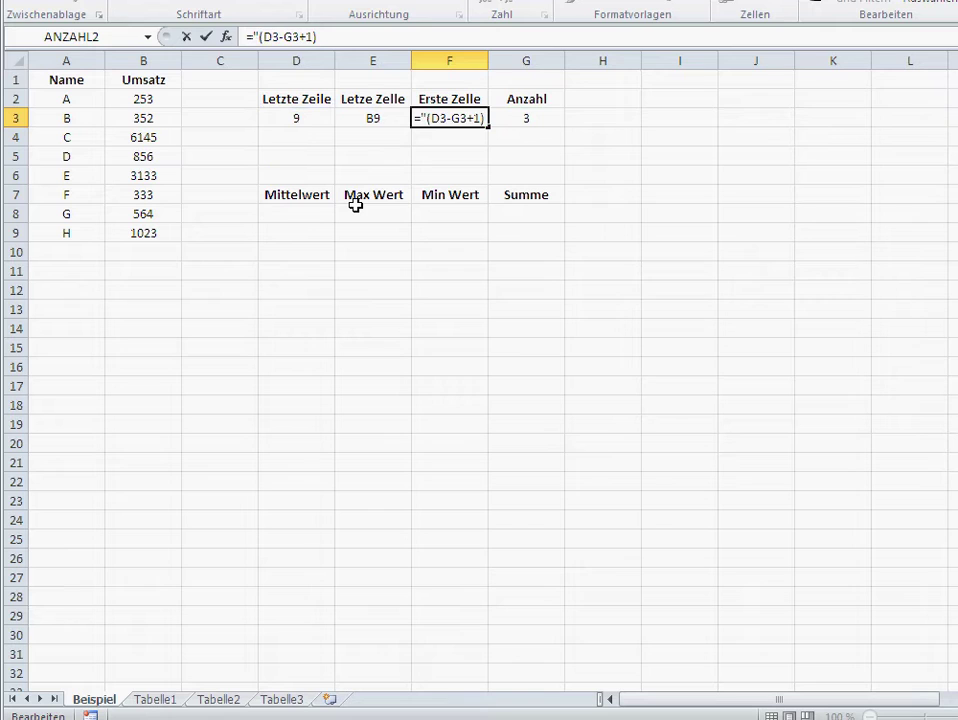
type("B\"")
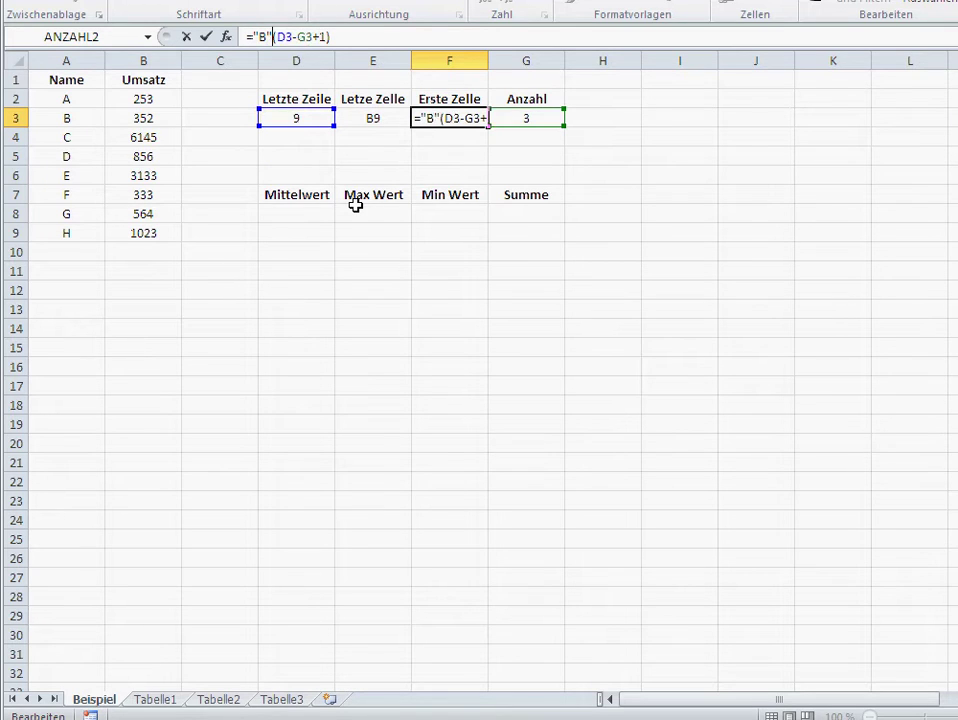
type("&")
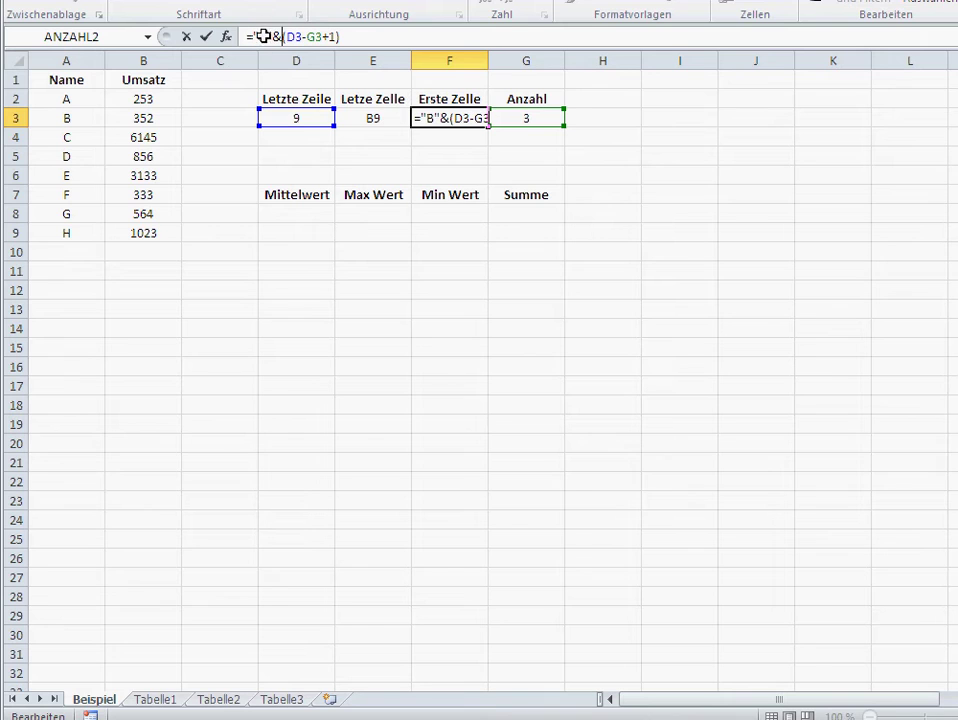
key("Return")
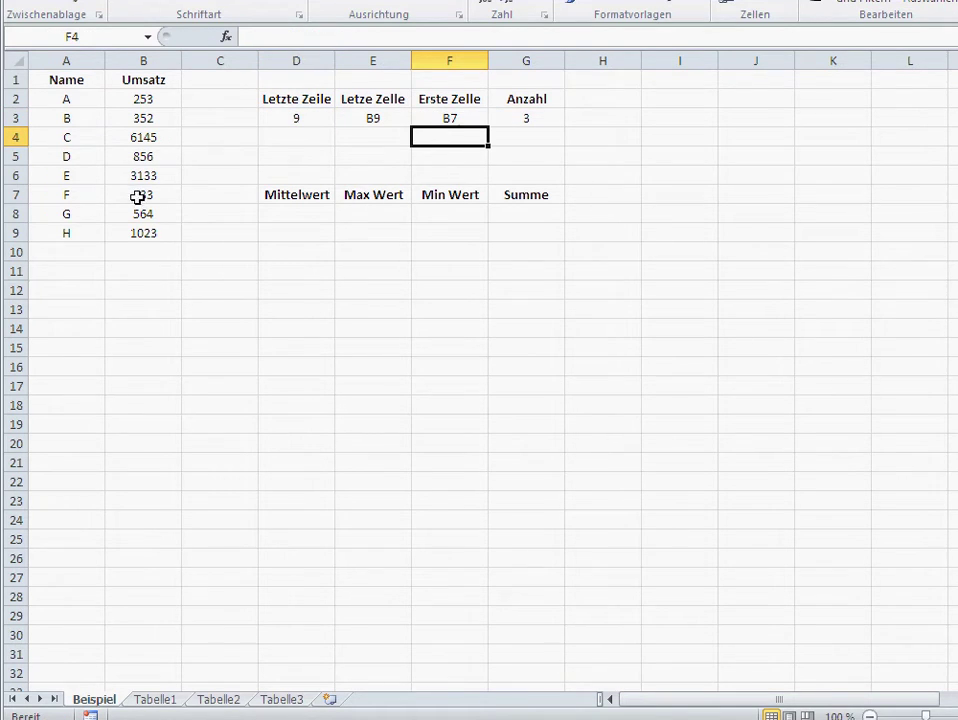
Add row I with Umsatz 356 in A10:B10.
left_click_drag(143, 195, 143, 232)
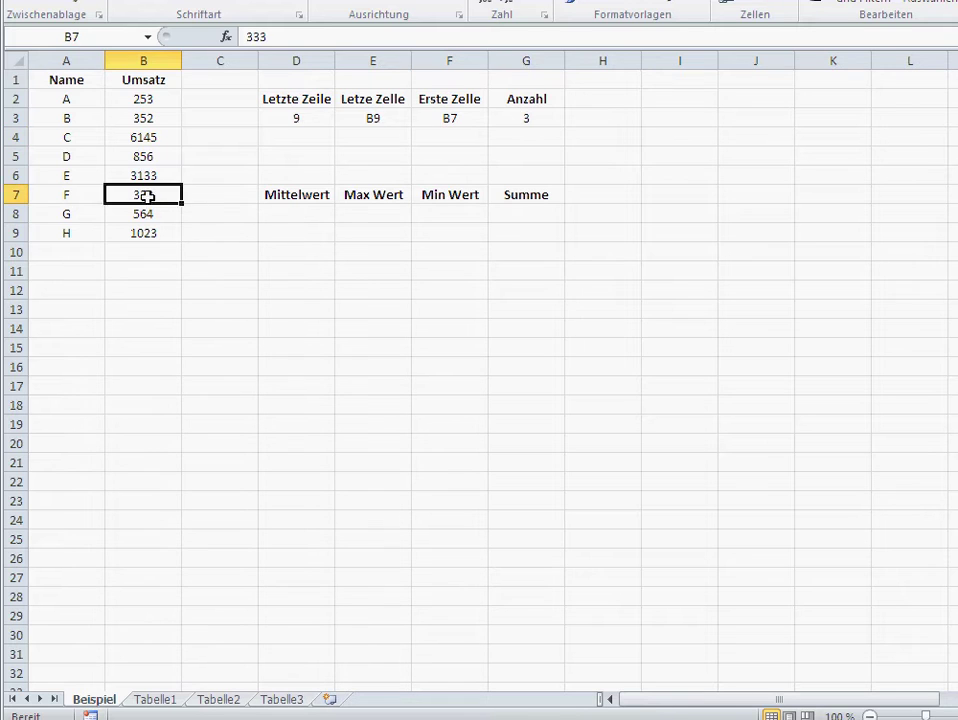
left_click(81, 252)
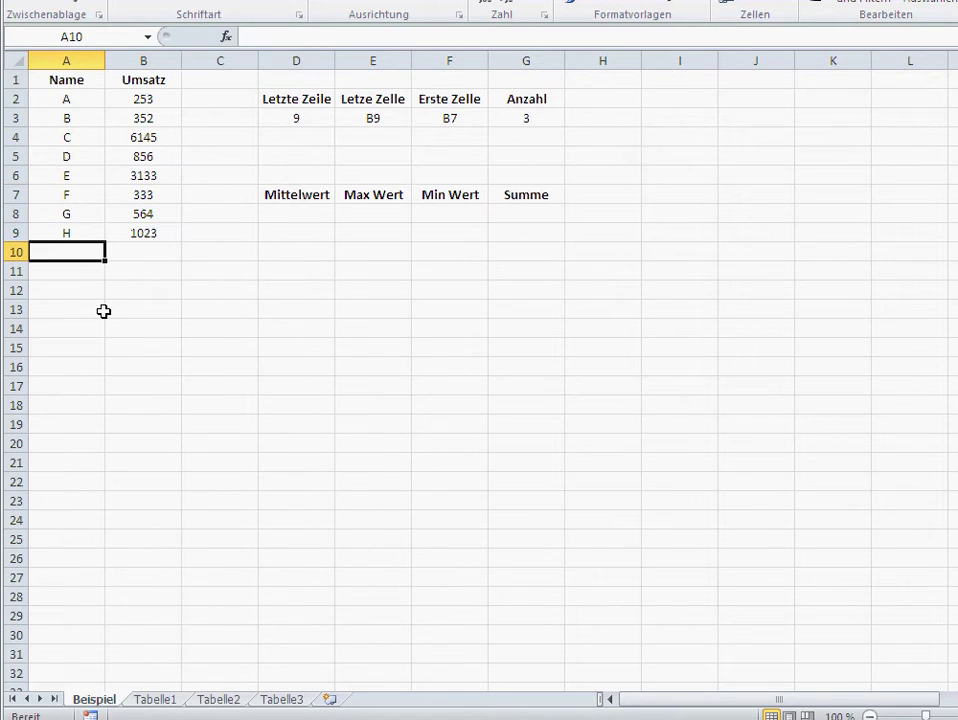
type("I")
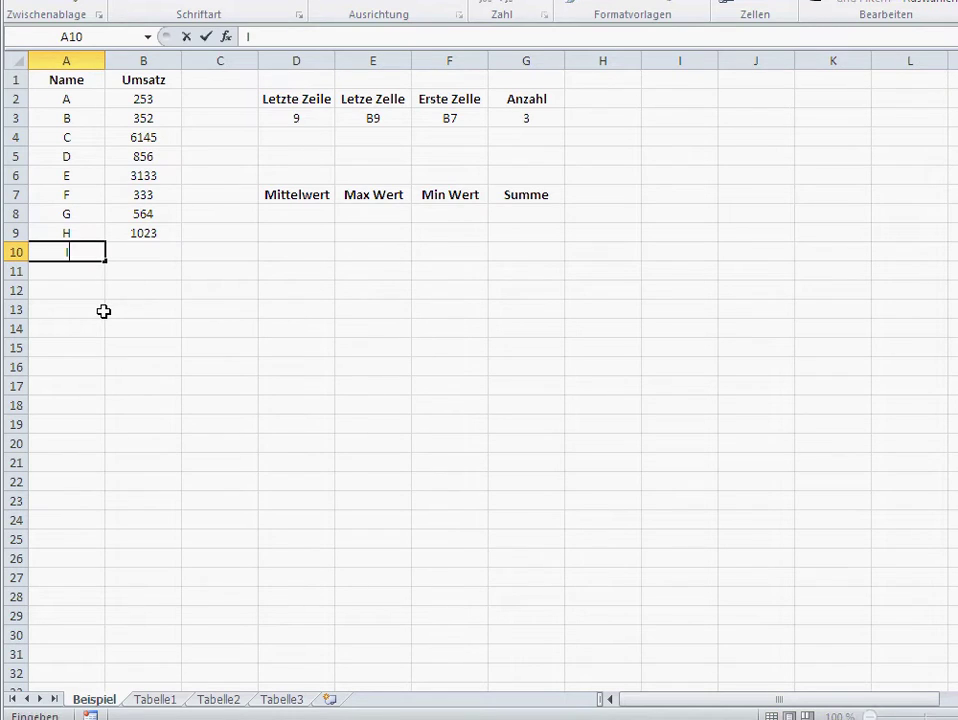
key("Tab")
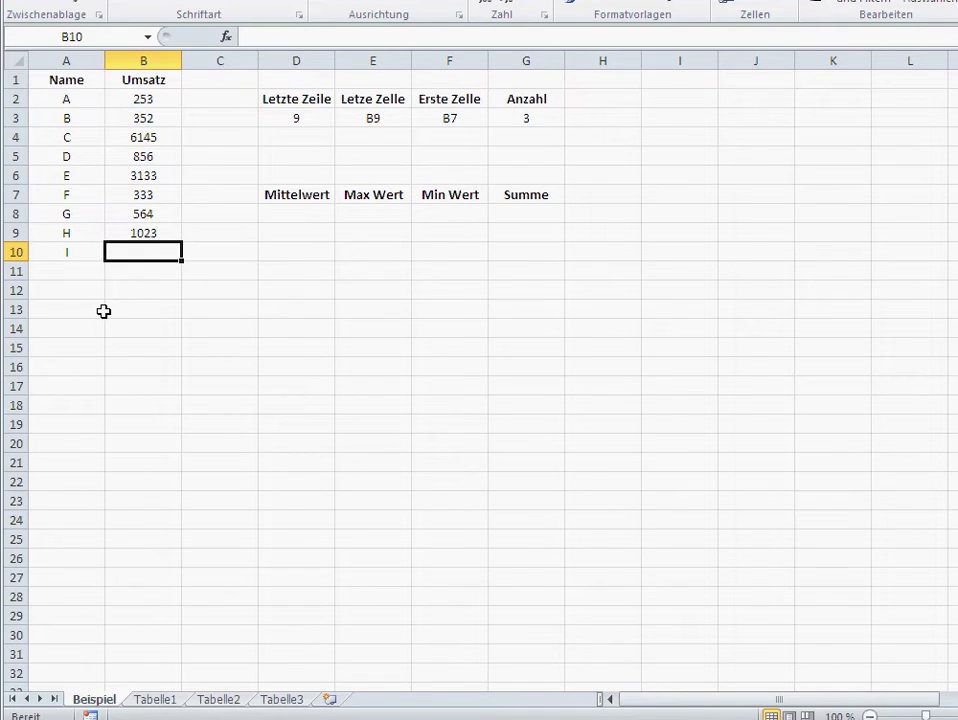
type("356")
key("Return")
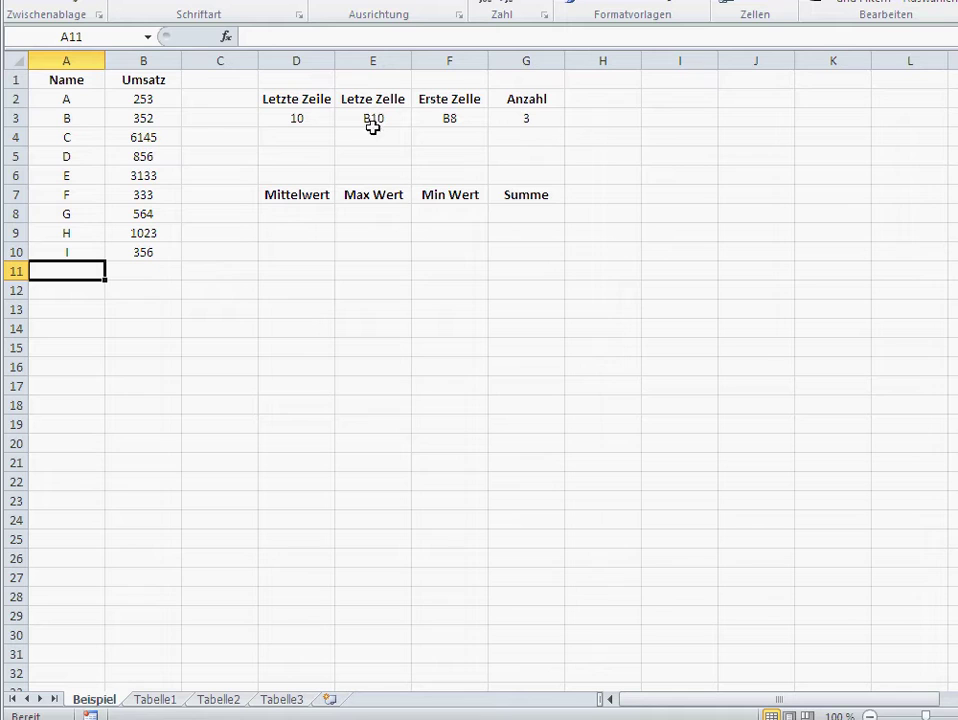
Change Anzahl in G3 to 5 and highlight B6:B10 to check the range.
left_click(520, 119)
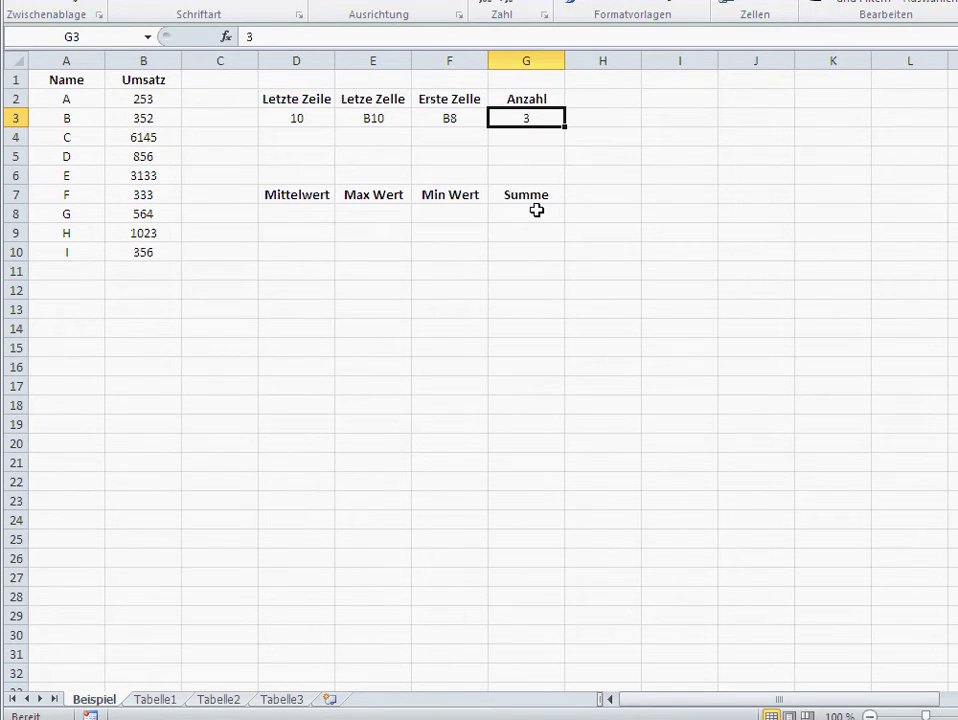
type("5")
key("Return")
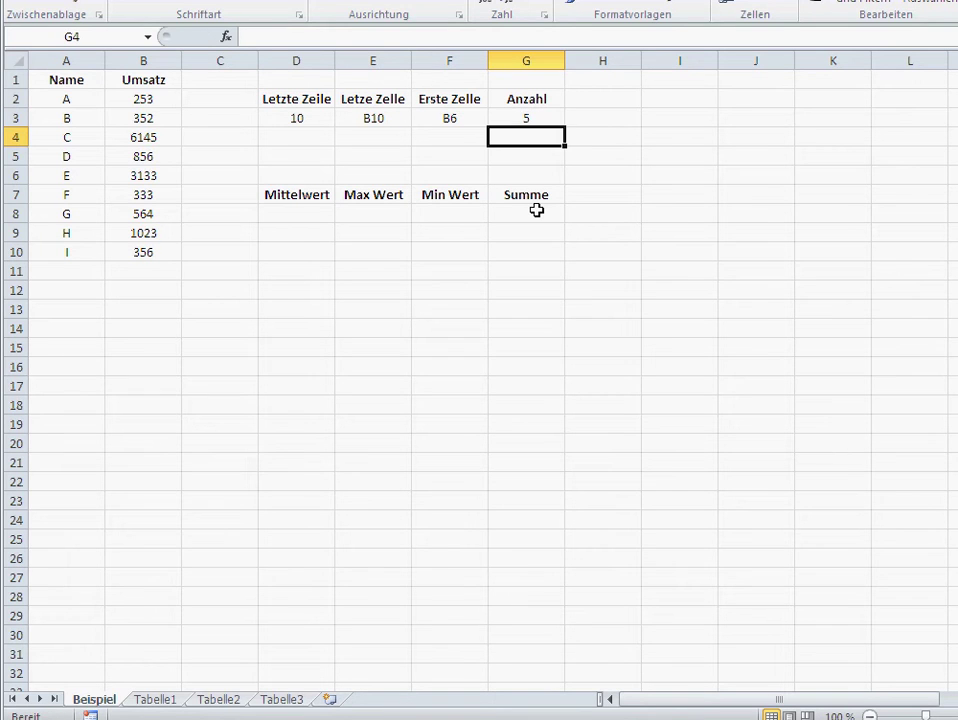
left_click_drag(151, 175, 146, 255)
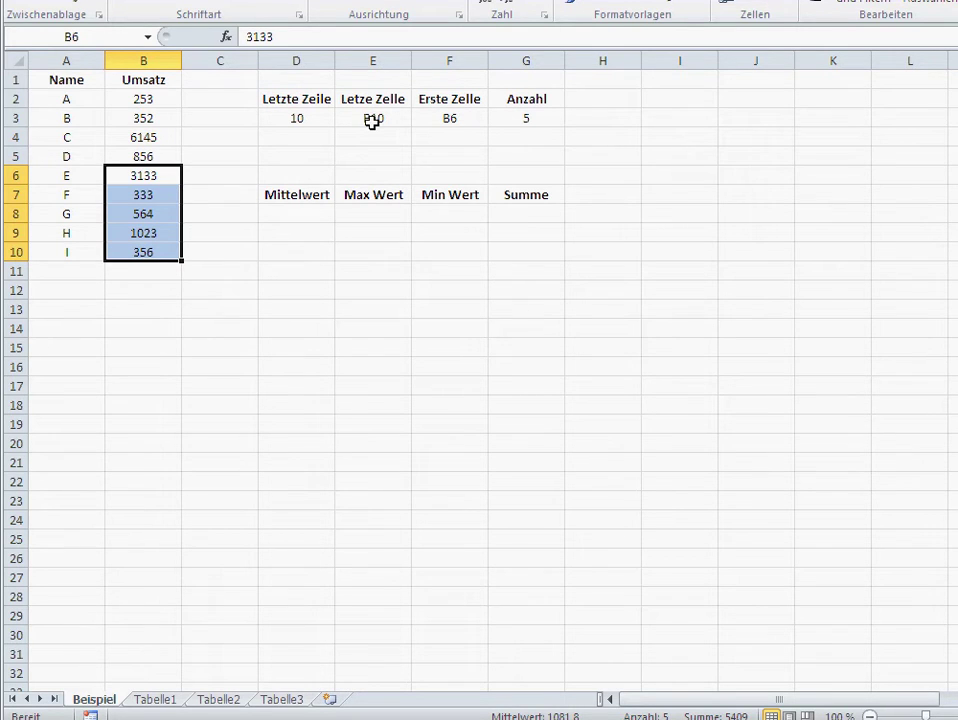
left_click(314, 250)
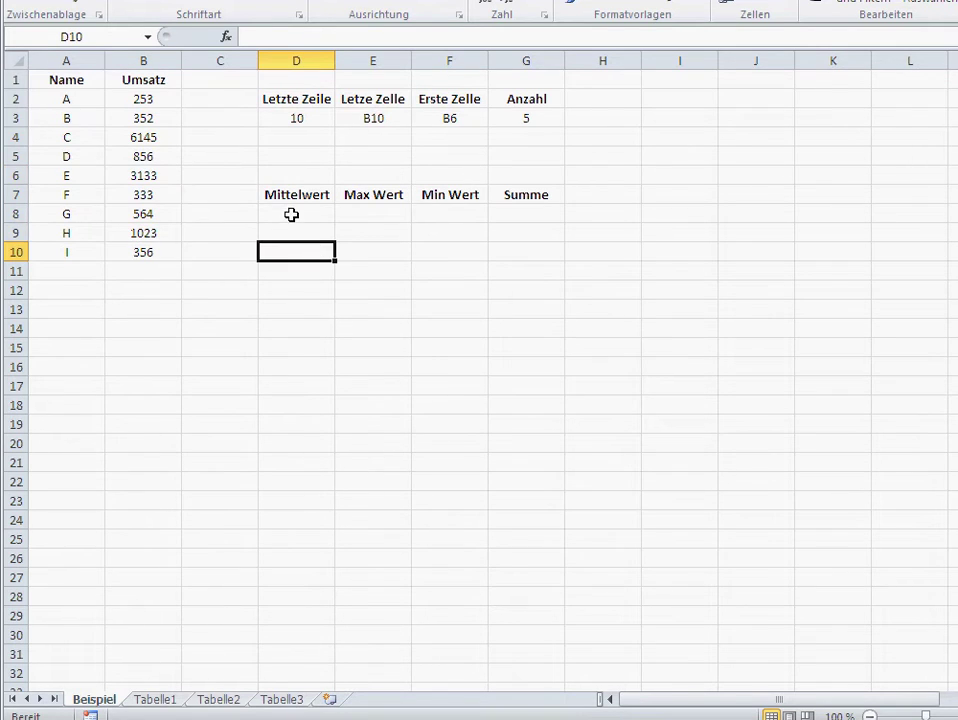
left_click(291, 212)
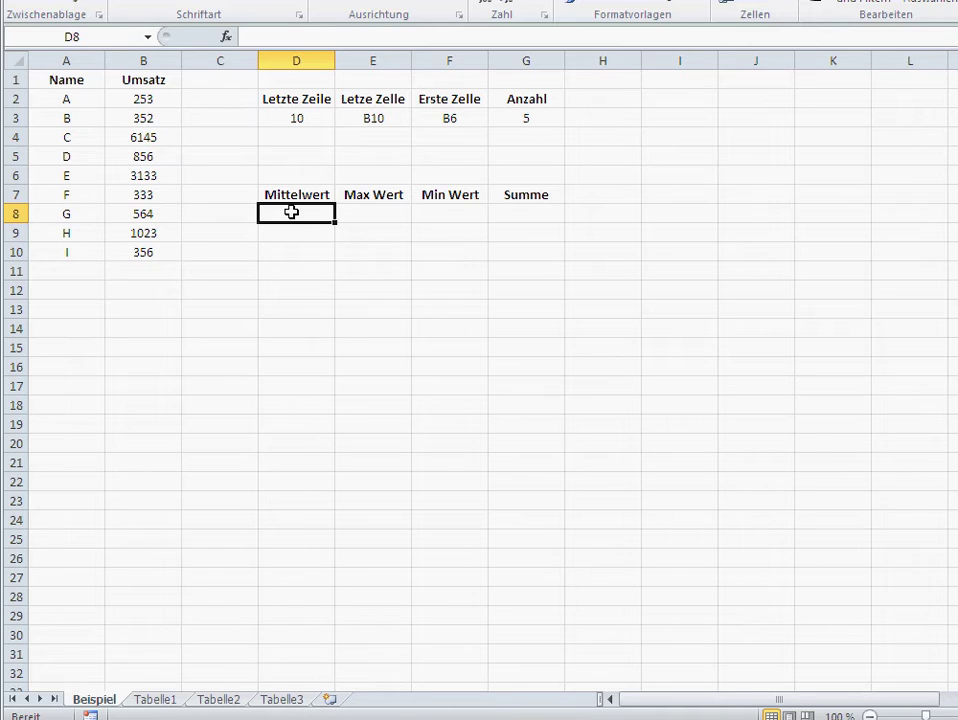
left_click(289, 331)
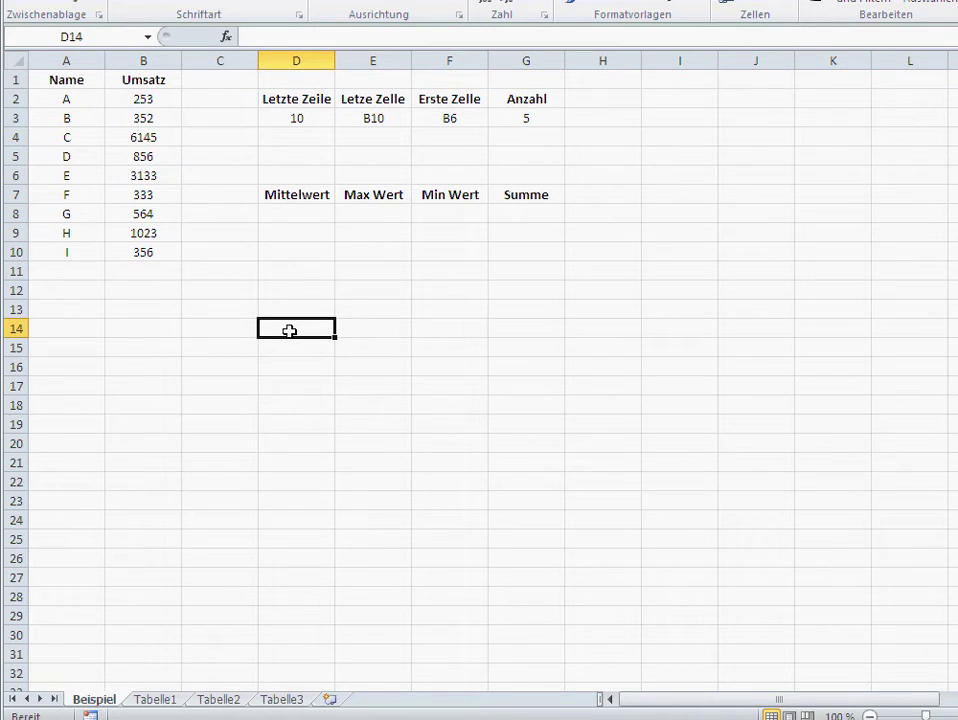
Insert =MITTELWERT(B6:B10) into D14 from the Statistik category, giving 1081,8.
left_click(227, 35)
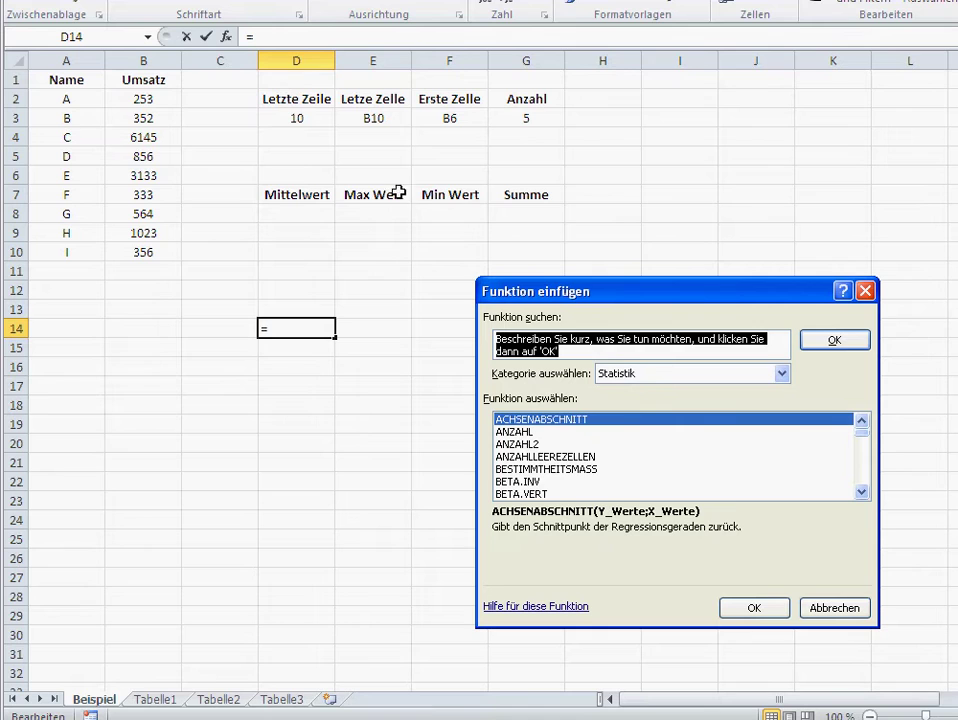
left_click(664, 372)
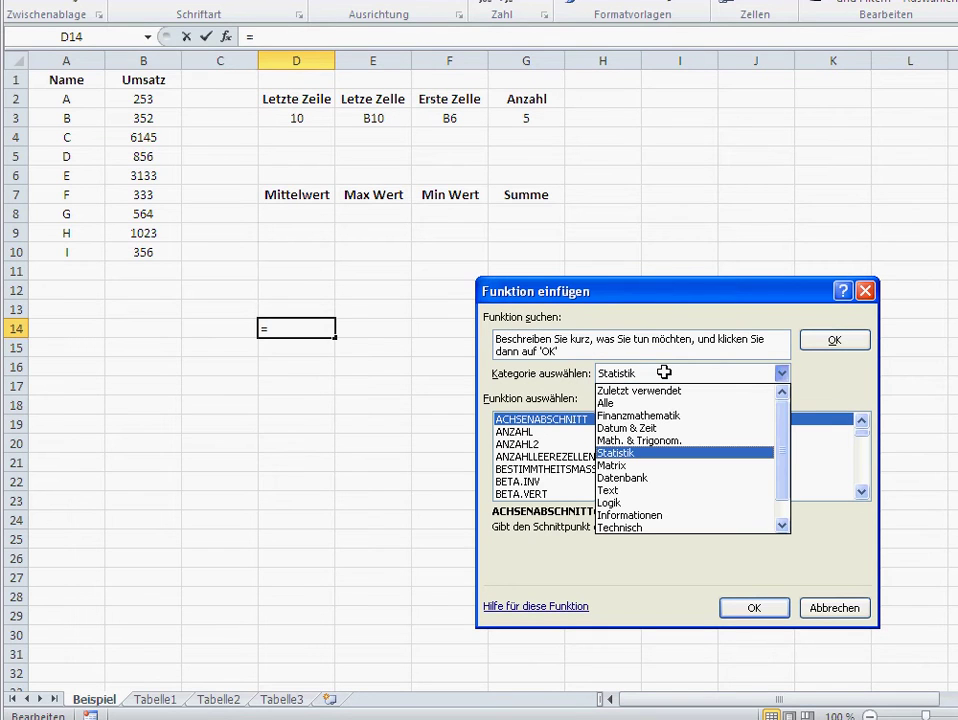
left_click(633, 452)
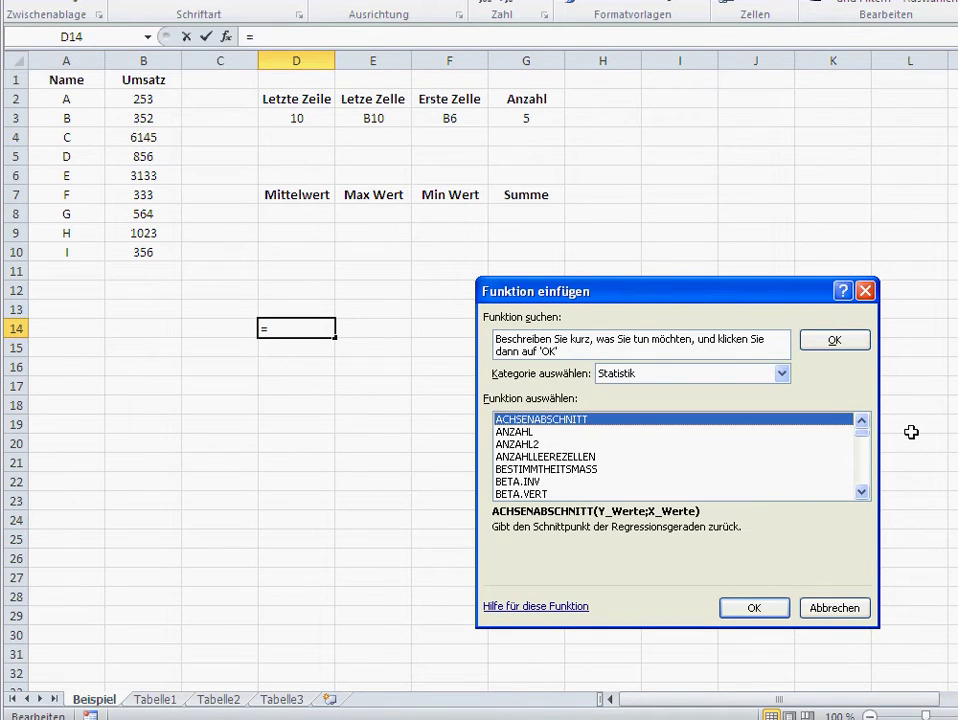
left_click_drag(863, 428, 863, 452)
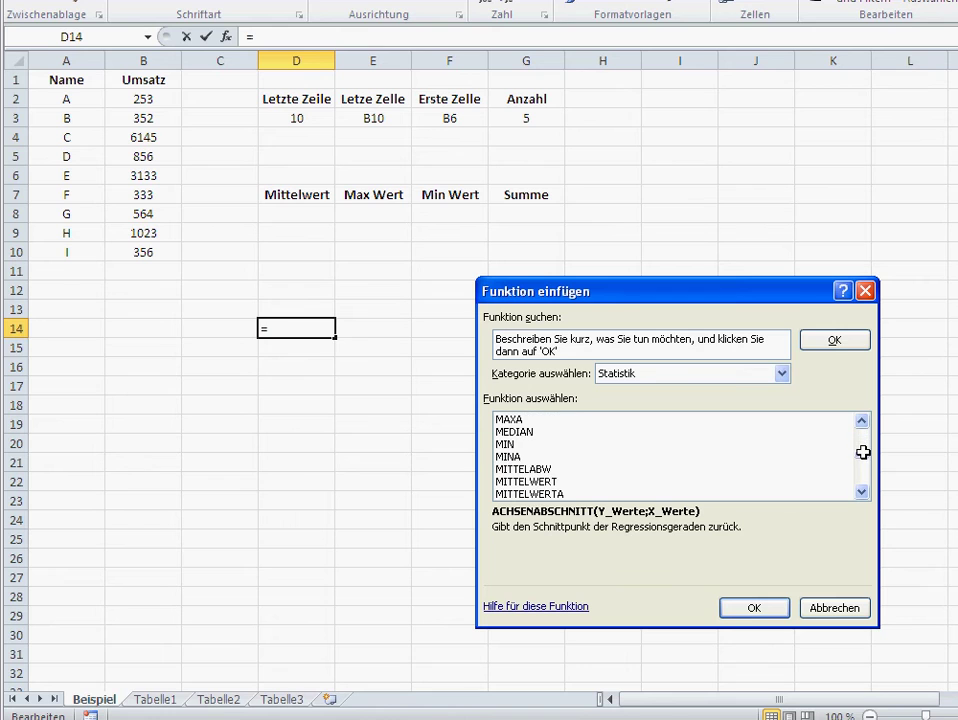
left_click(535, 484)
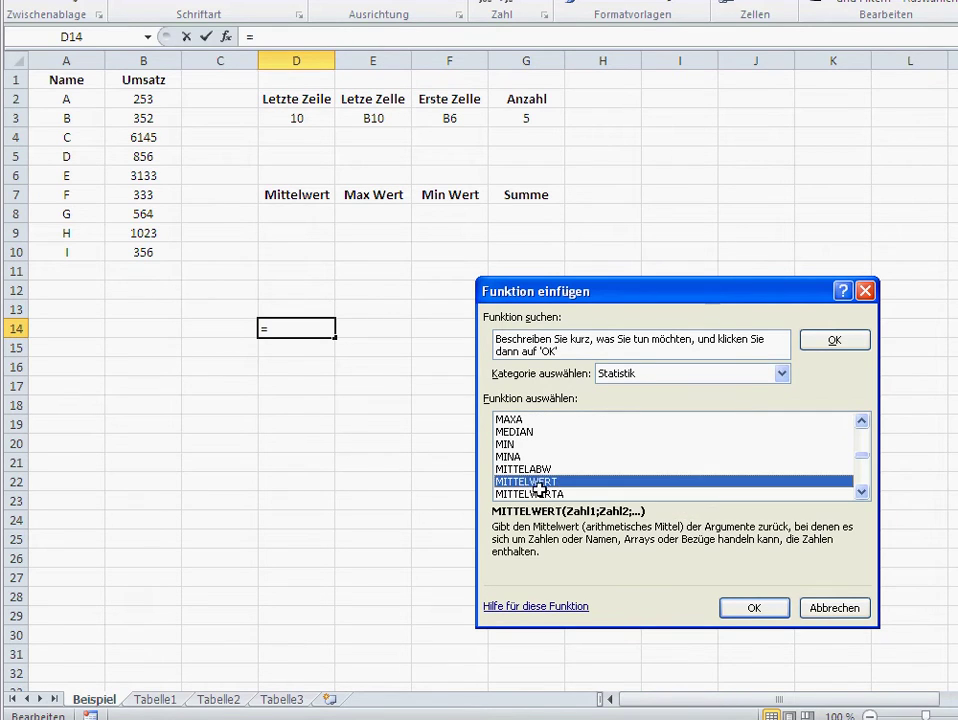
left_click(747, 608)
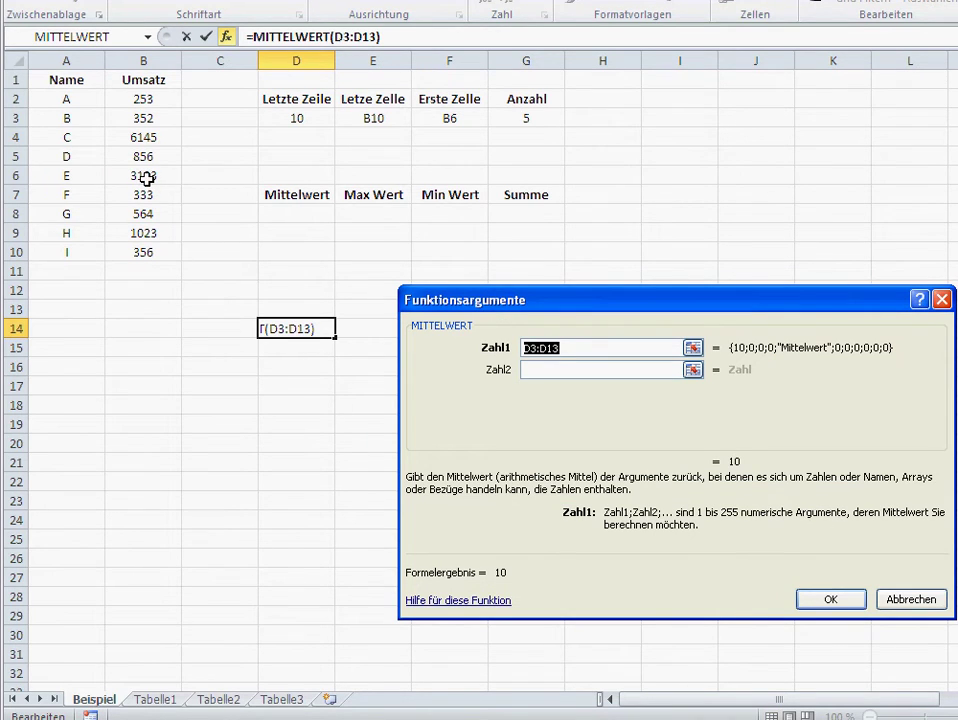
left_click_drag(147, 177, 145, 250)
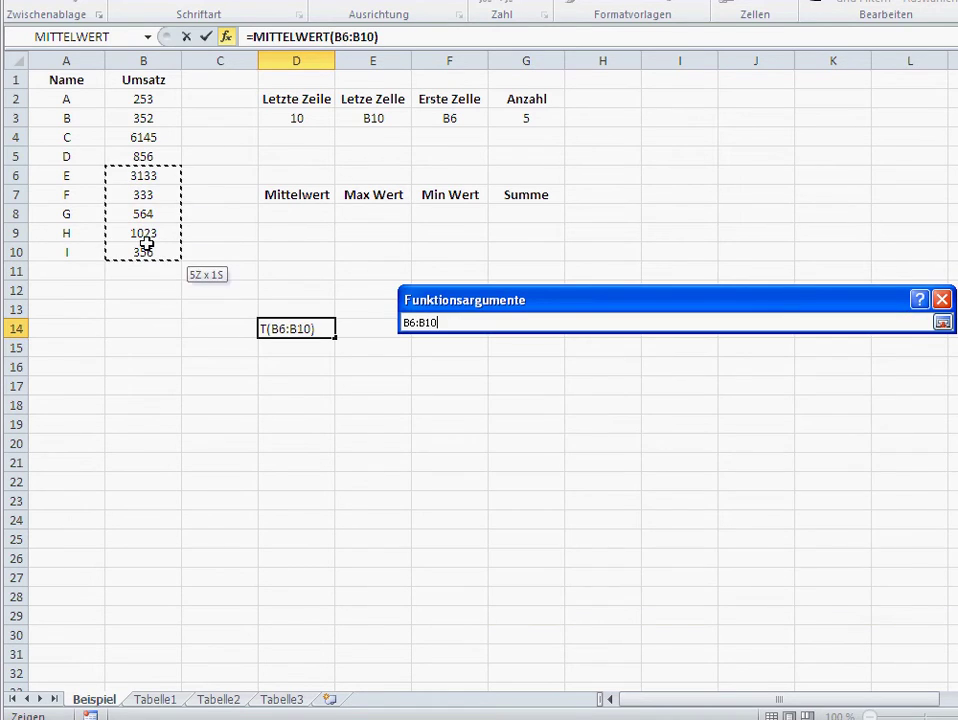
left_click(832, 599)
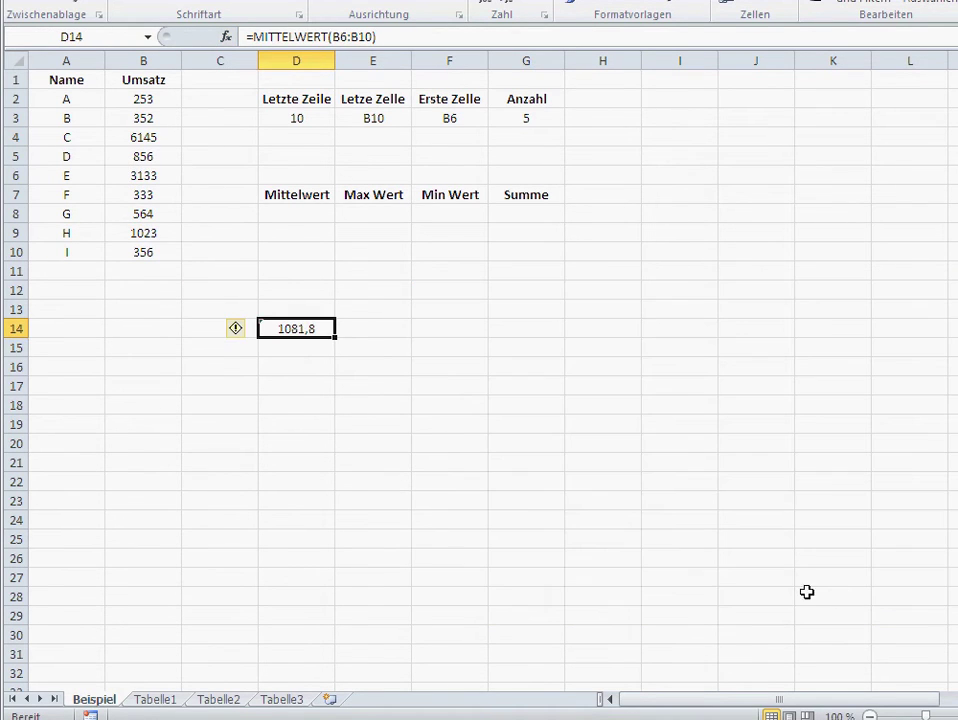
left_click(449, 495)
left_click(296, 330)
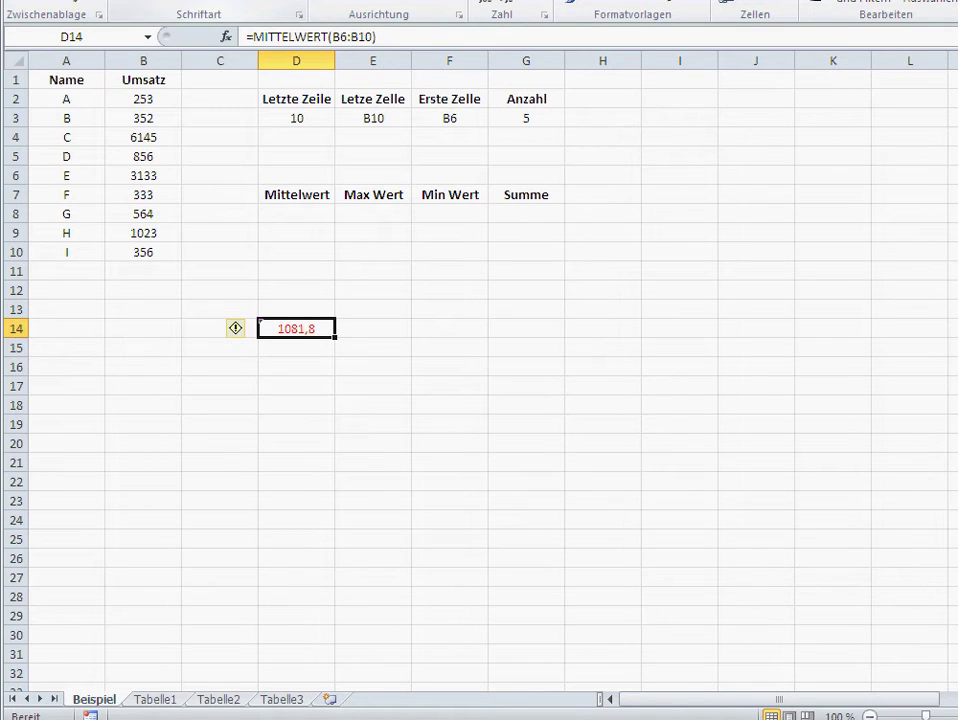
Add row J with Umsatz 123 in A11:B11.
left_click(477, 366)
left_click(322, 215)
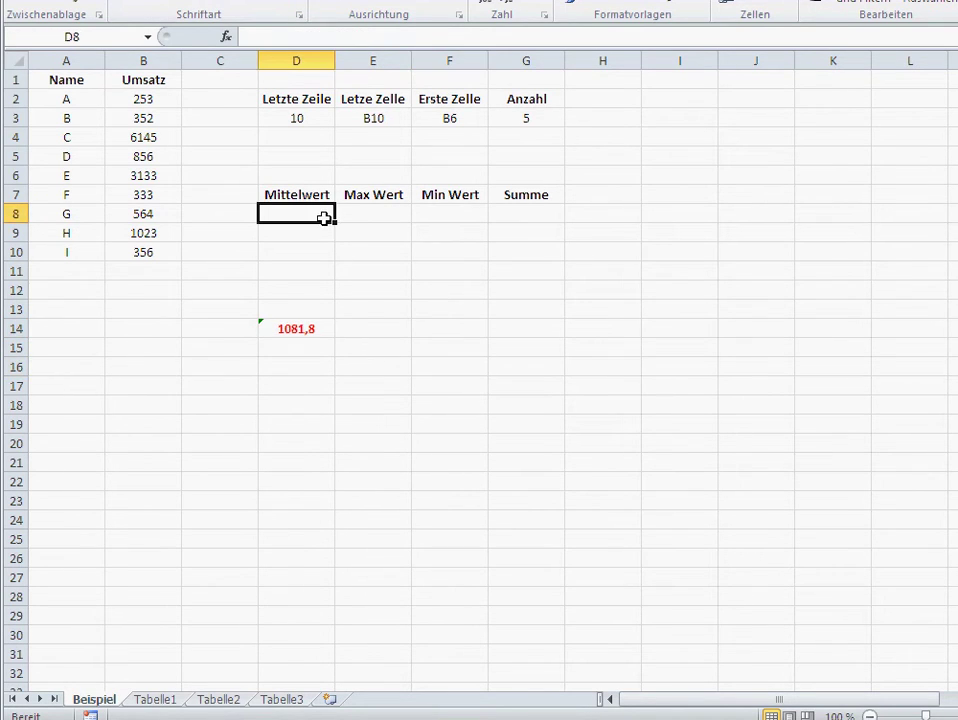
left_click(313, 330)
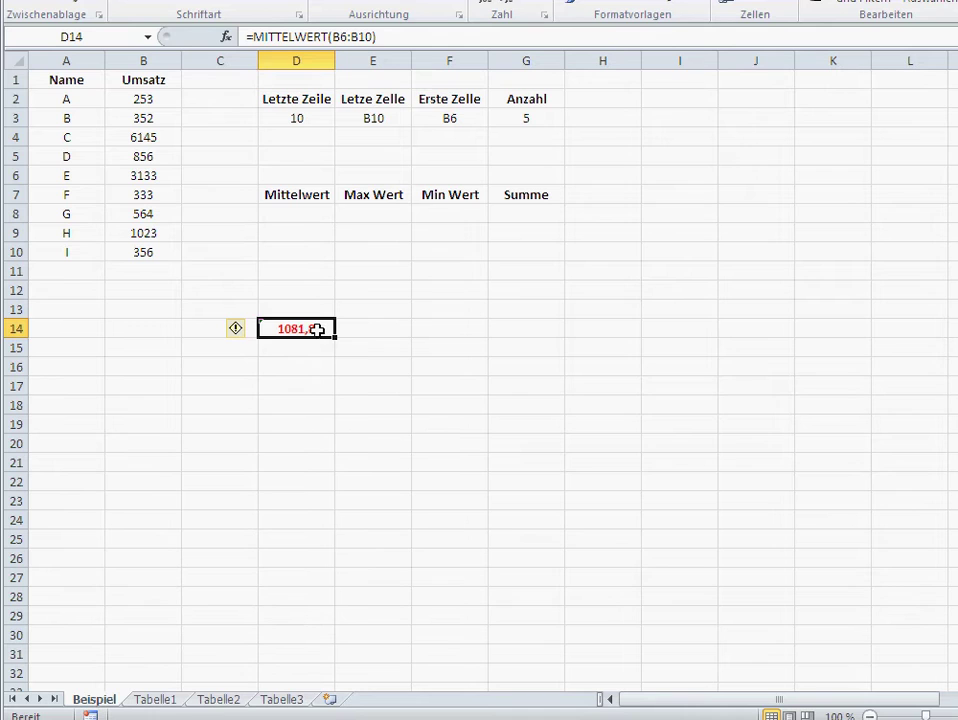
left_click(77, 270)
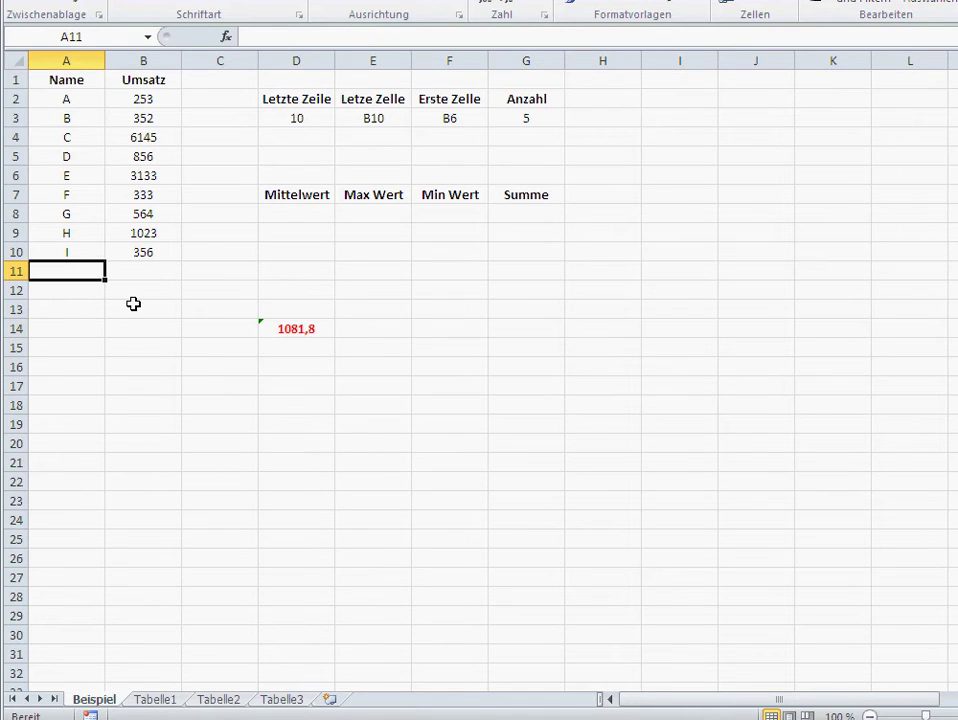
type("J")
key("Tab")
type("123")
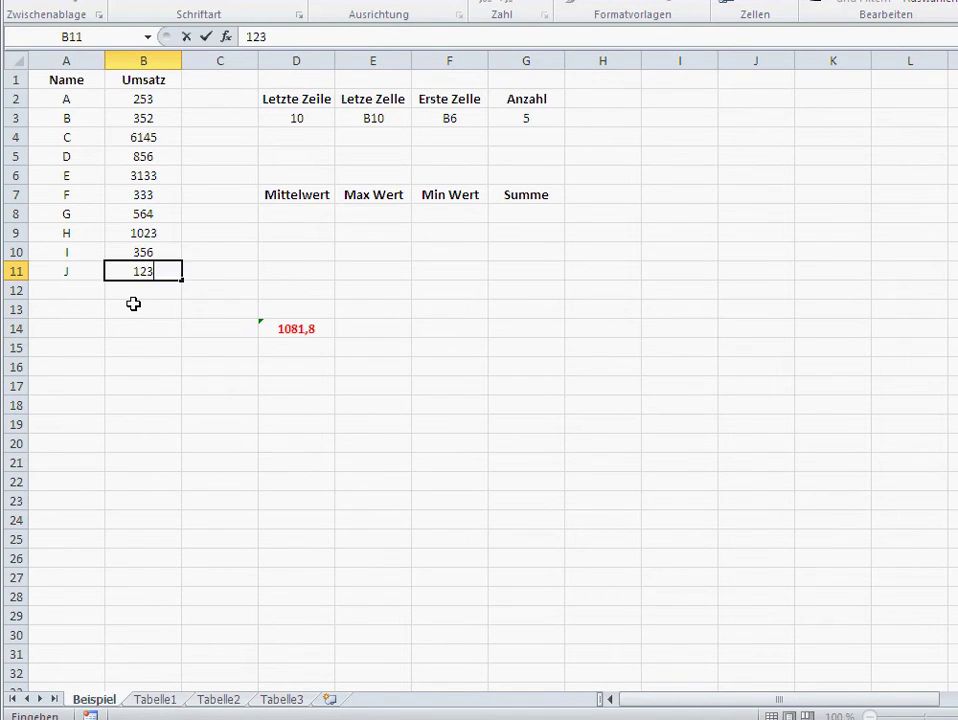
key("Return")
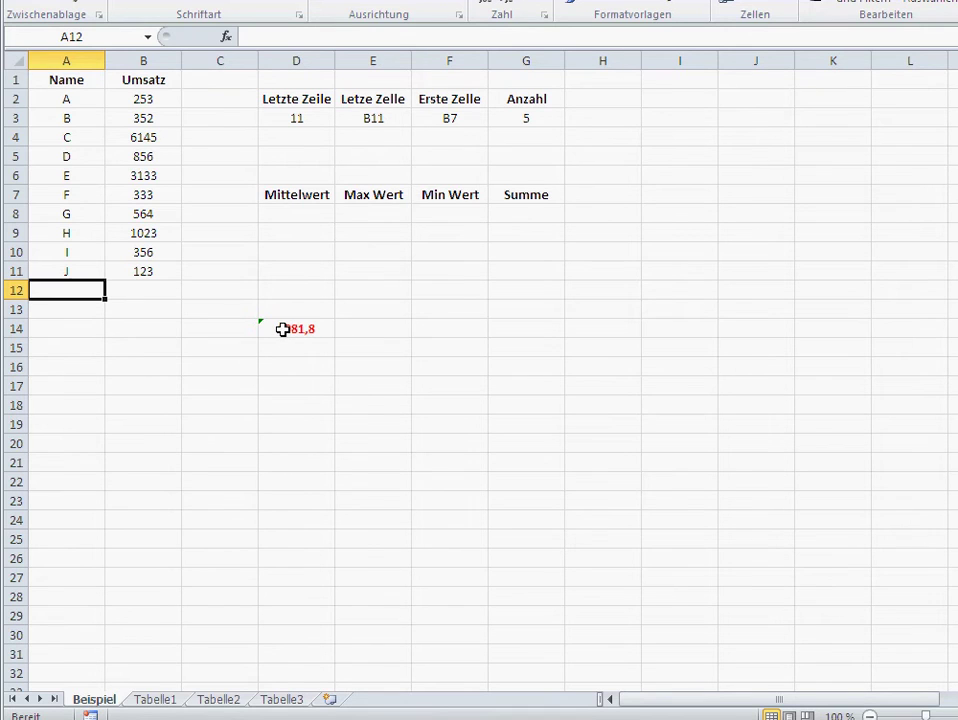
Edit the B6:B10 range inside the D14 average formula and confirm with Ctrl+Enter.
left_click(283, 331)
left_click(372, 37)
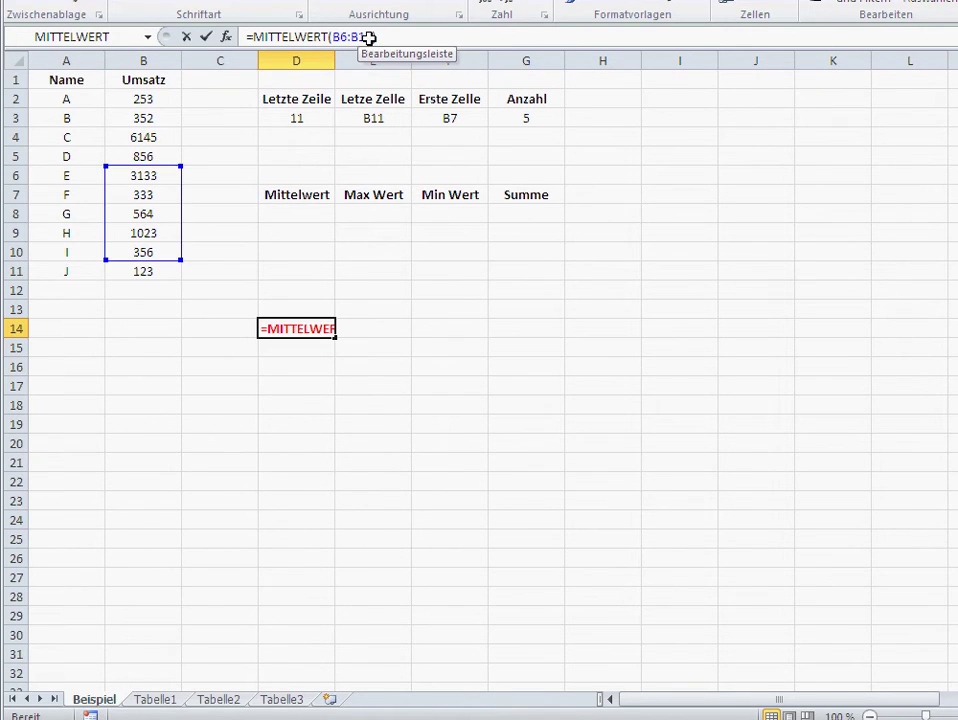
left_click_drag(368, 36, 333, 37)
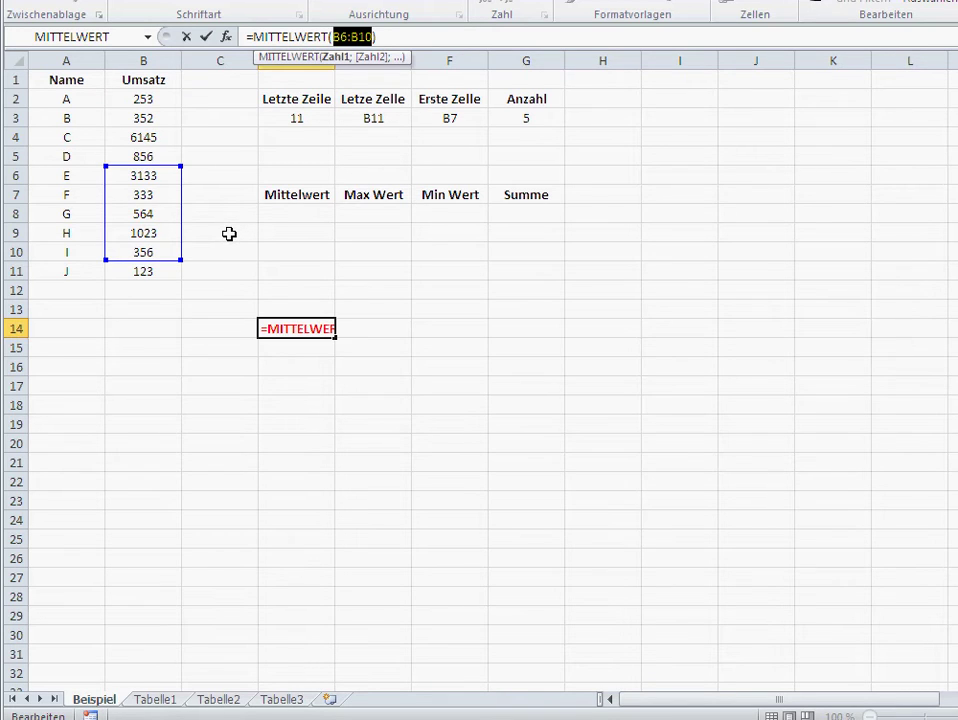
key("ctrl+Return")
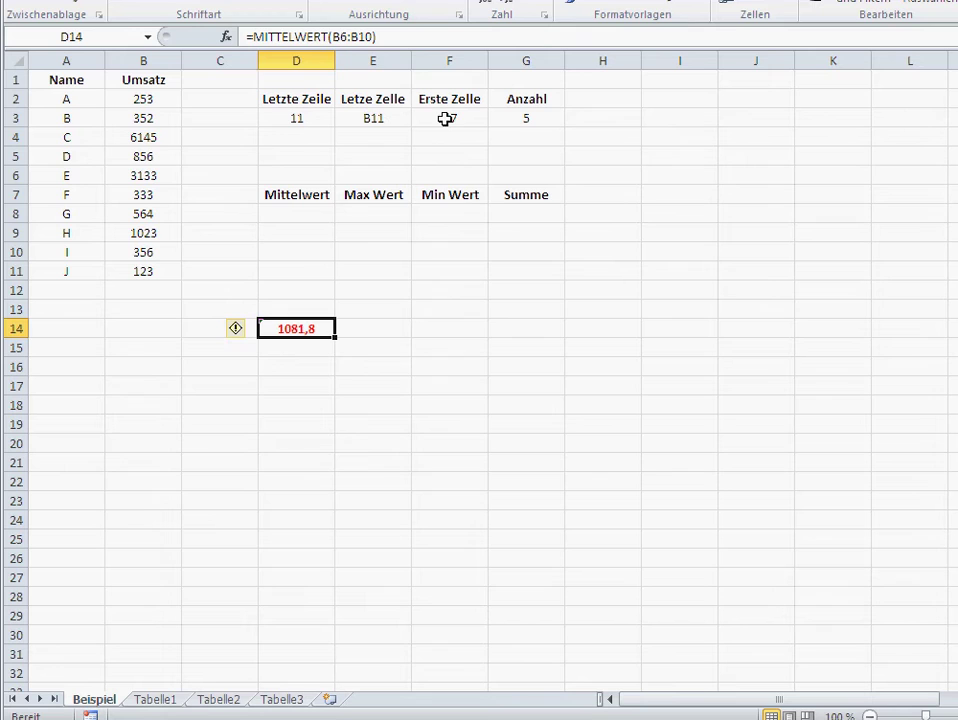
Clear the J / 123 row so the helper cells return to 10, B10 and B6.
left_click(340, 290)
left_click(293, 214)
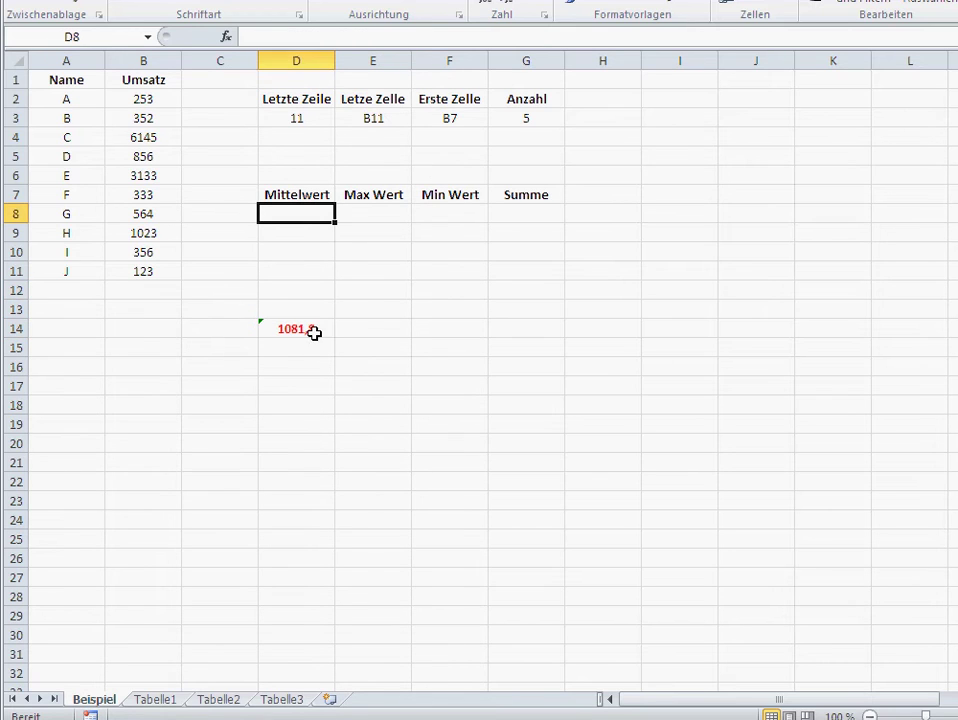
left_click_drag(68, 276, 142, 277)
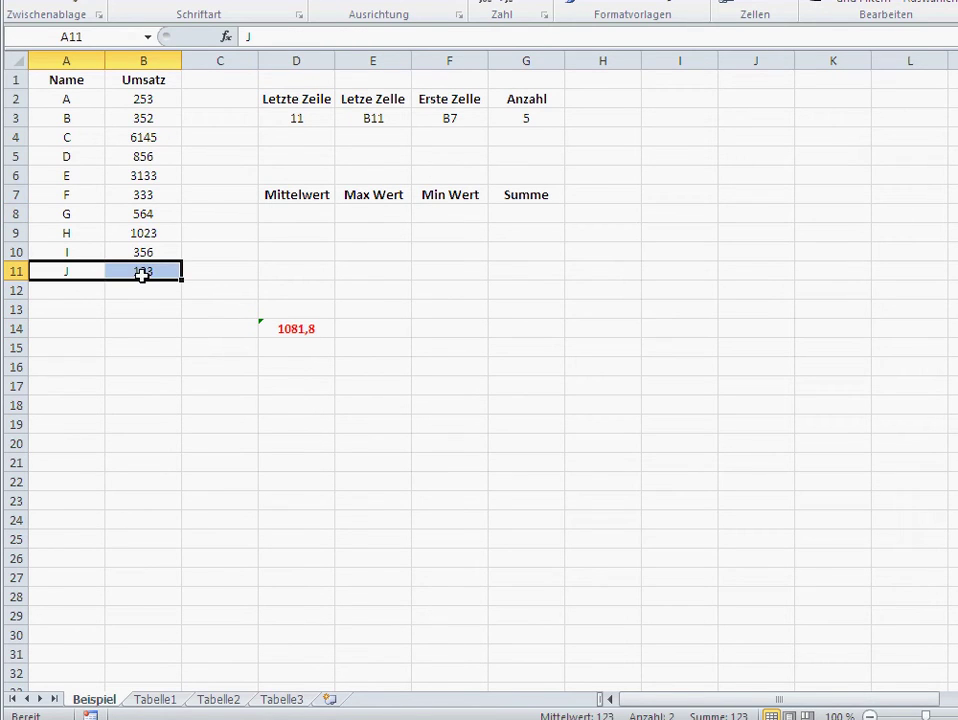
key("Delete")
left_click(190, 367)
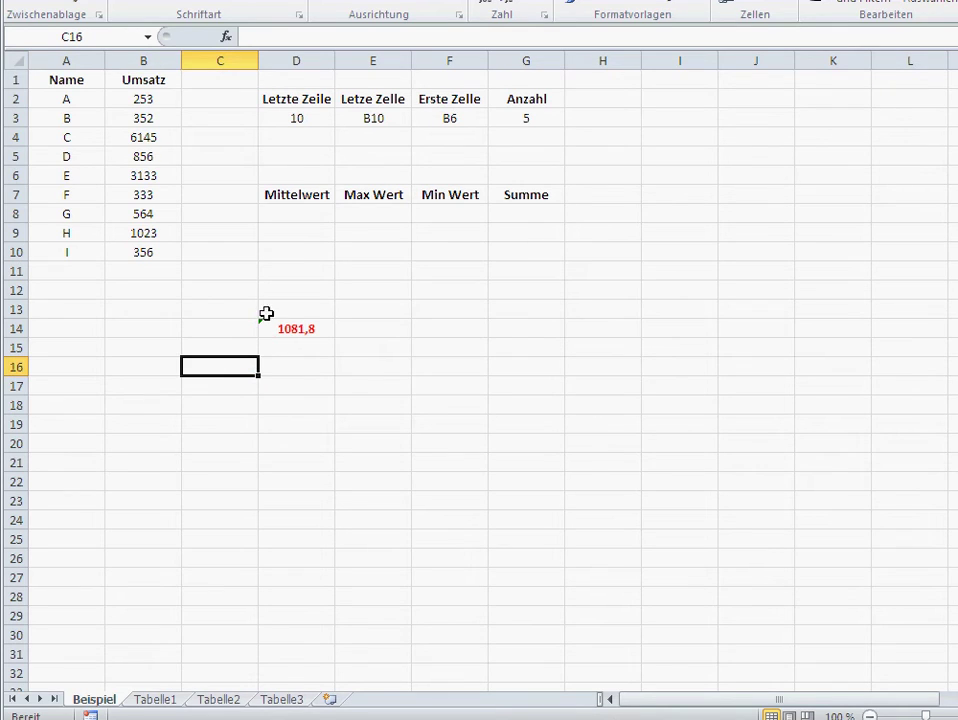
In D8, insert INDIREKT from the Alle category and move its argument window aside.
left_click(298, 216)
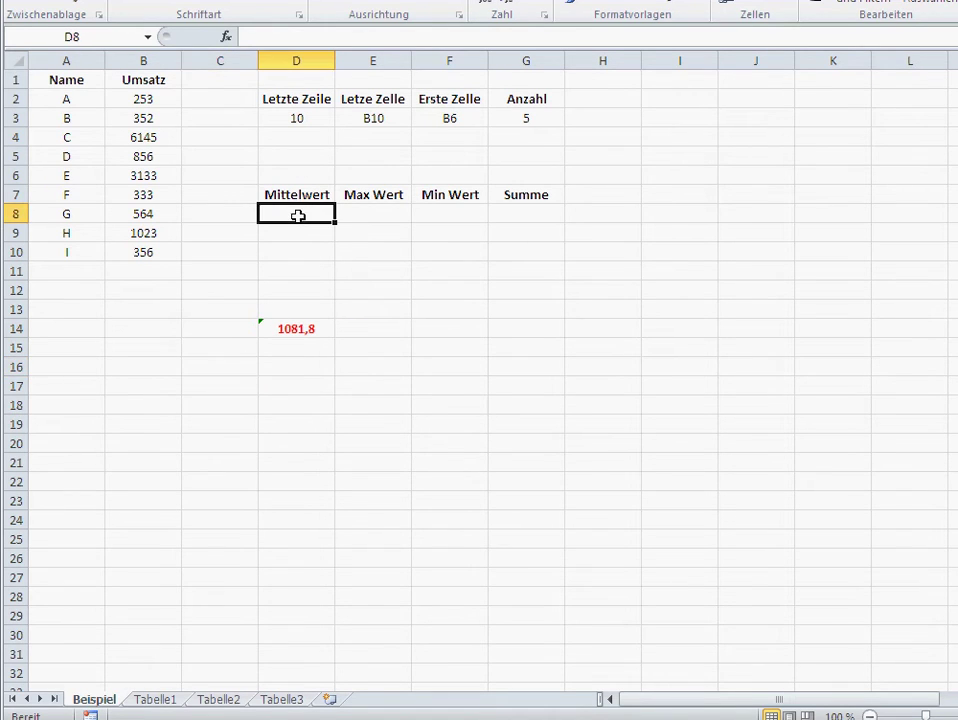
left_click(227, 37)
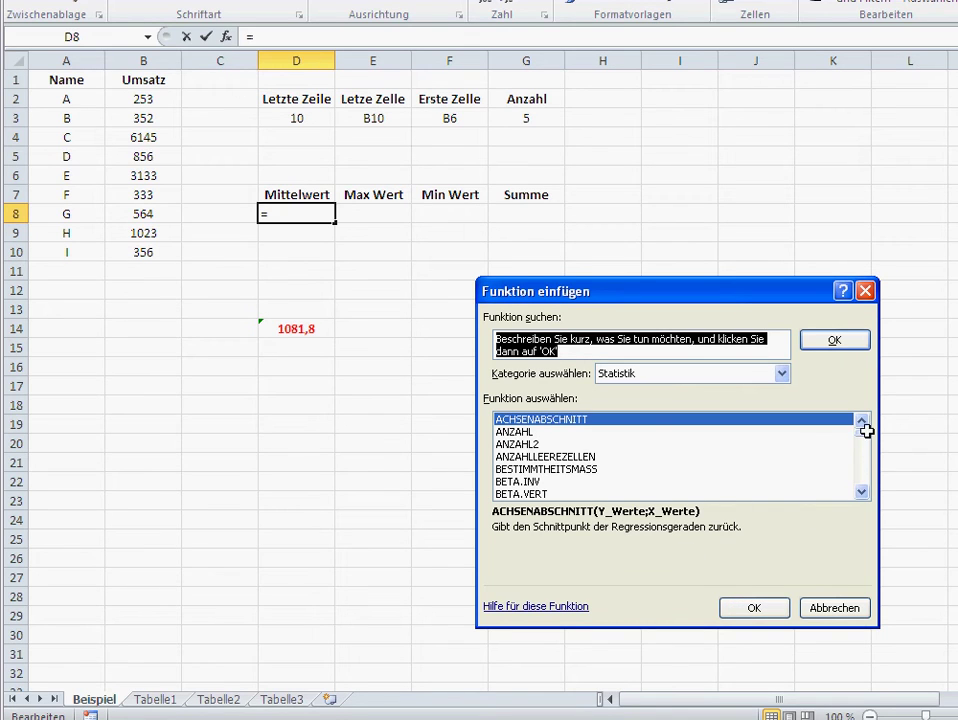
left_click_drag(866, 430, 860, 449)
left_click(781, 373)
left_click(760, 402)
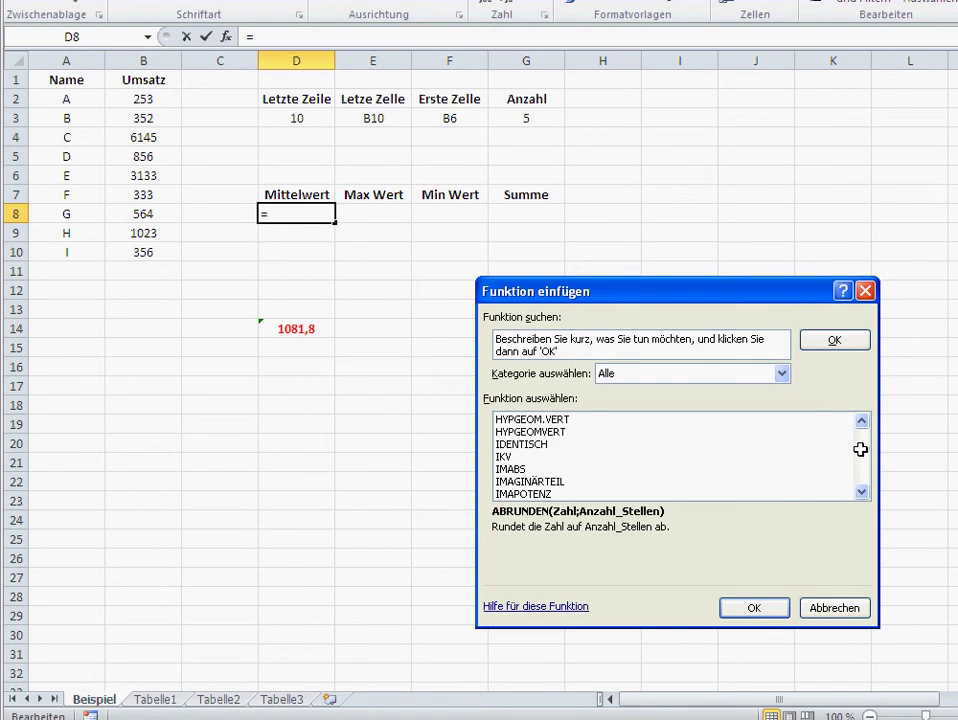
left_click(860, 489)
left_click(860, 489)
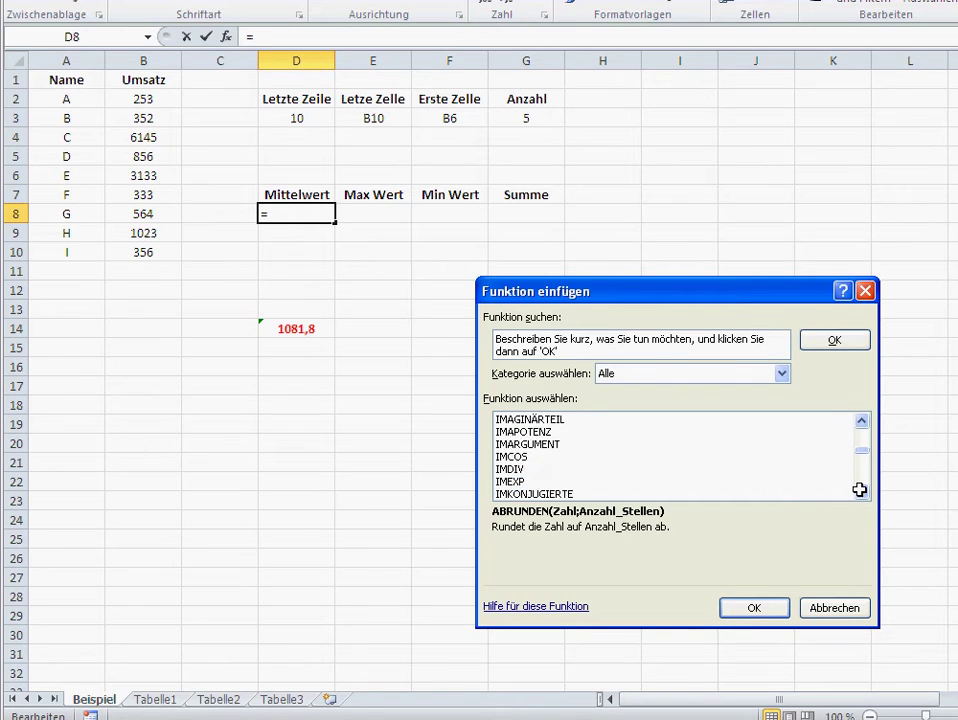
left_click(860, 489)
left_click(860, 489)
left_click(860, 489)
left_click(860, 489)
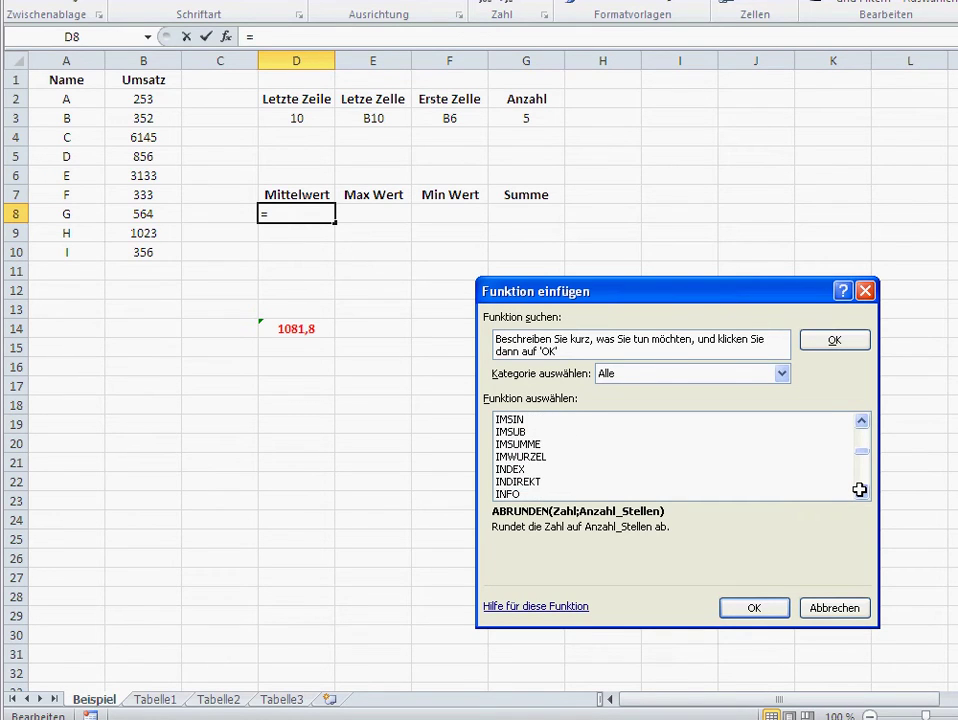
left_click(512, 481)
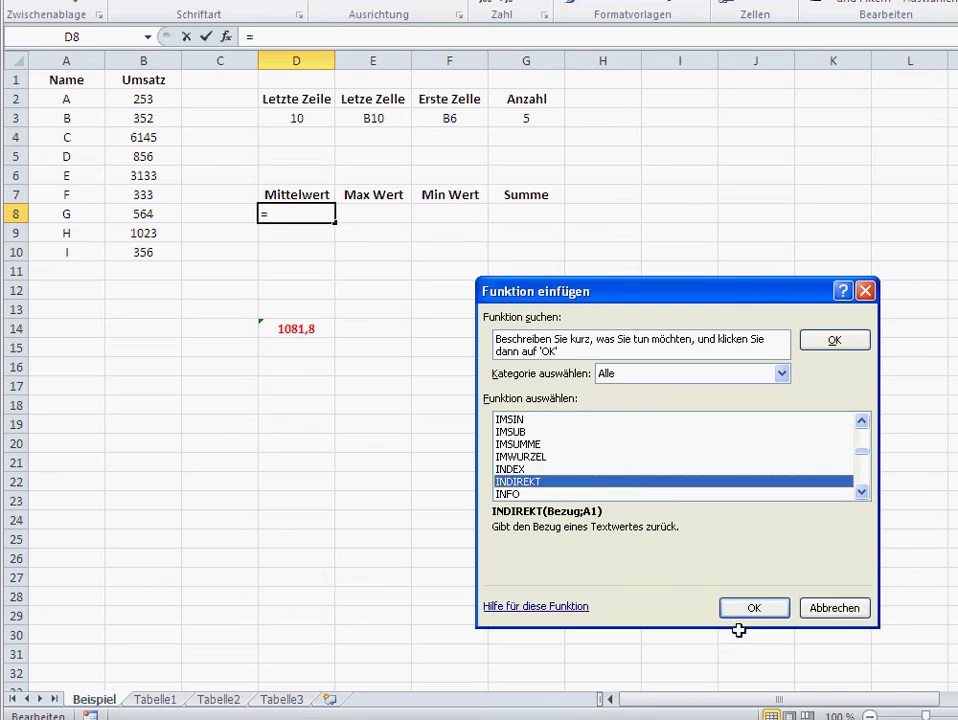
left_click(750, 608)
left_click_drag(617, 346, 496, 358)
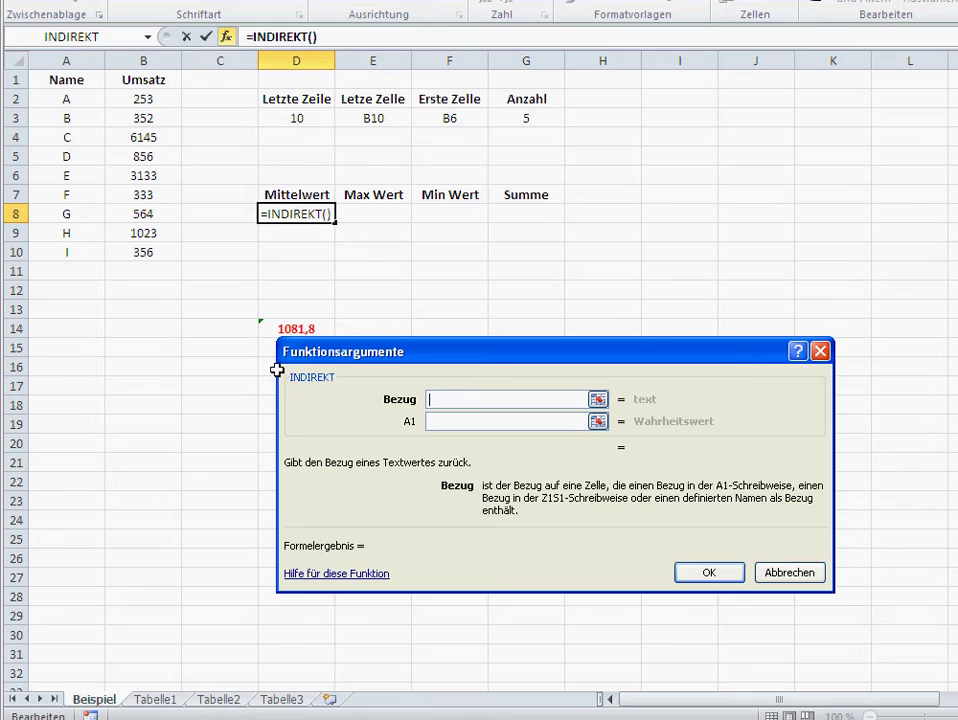
Set INDIREKT's Bezug to F3 and A1 to WAHR, so D8 returns 3133.
left_click(447, 122)
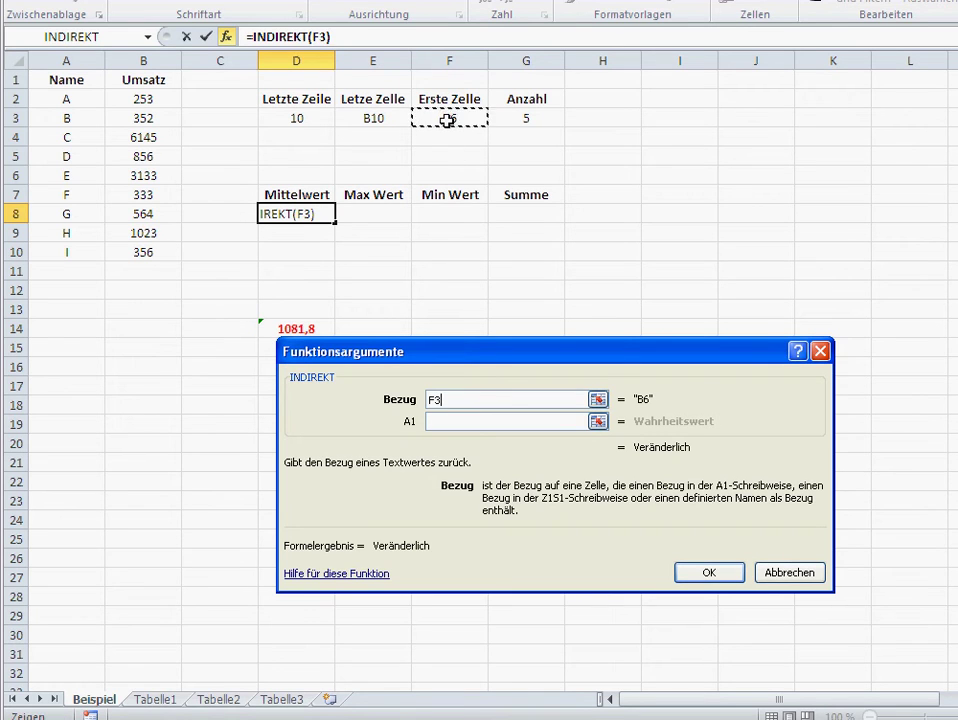
left_click(430, 423)
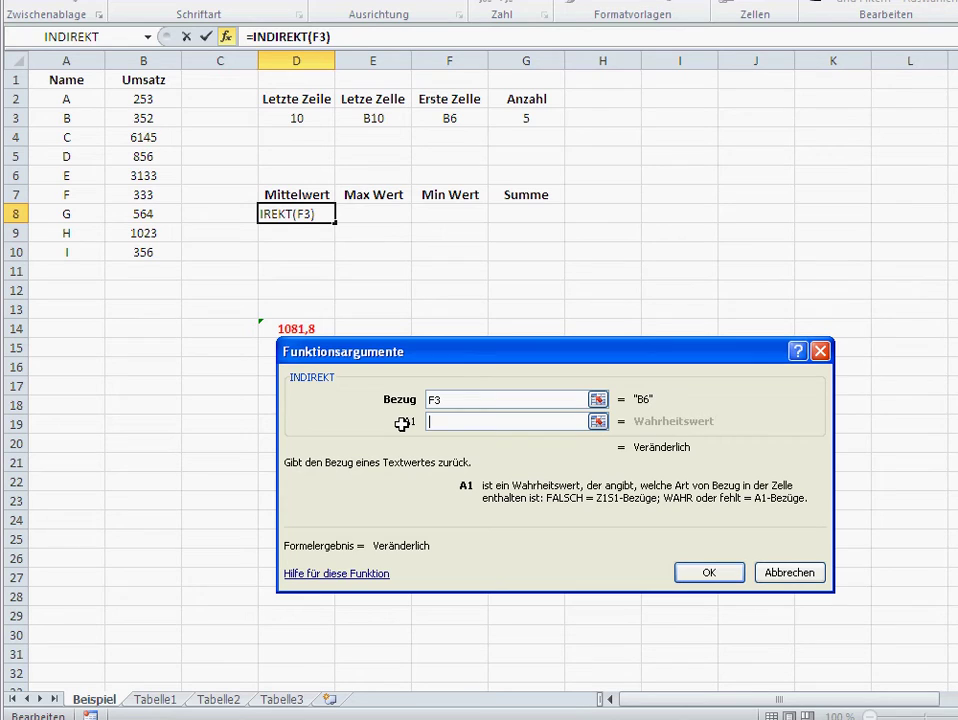
type("wahr")
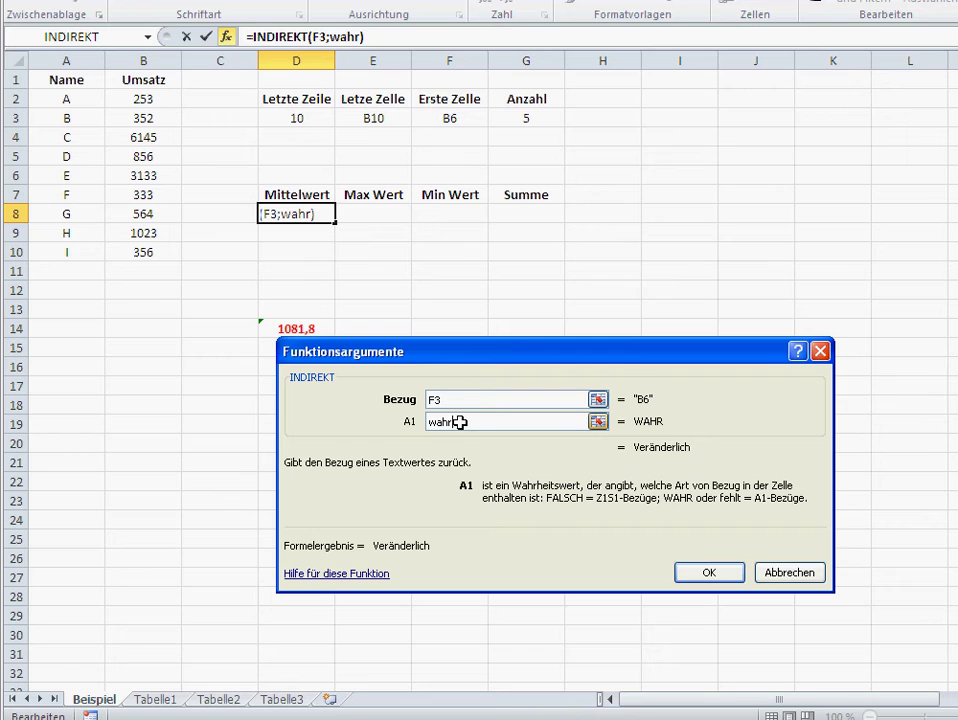
left_click(705, 572)
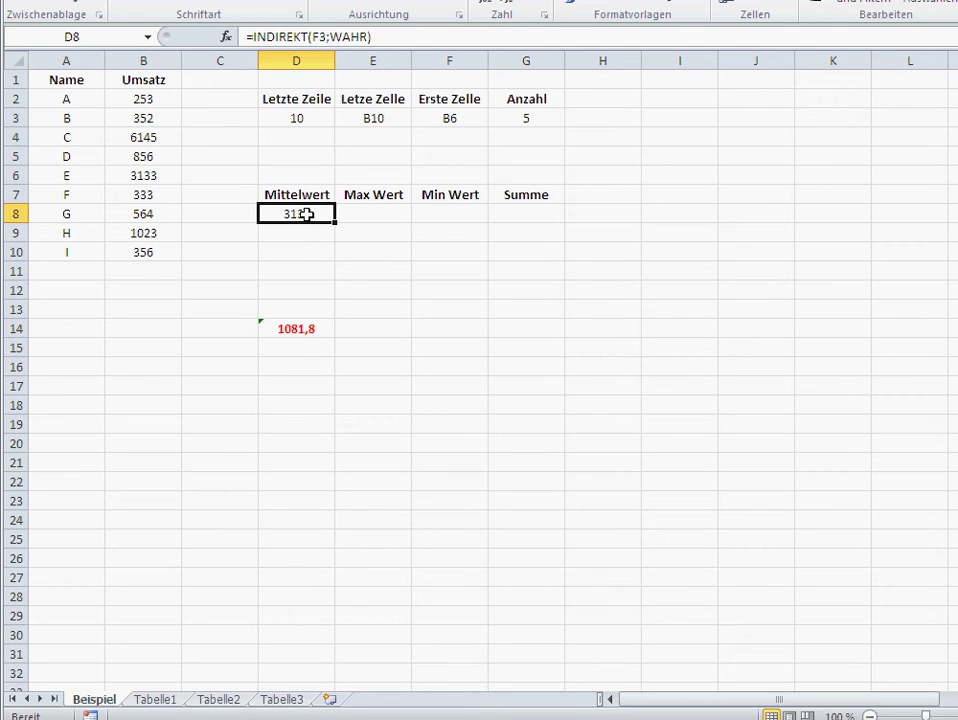
Begin typing 'mitte' into the D8 formula, then cancel the edit.
left_click(254, 37)
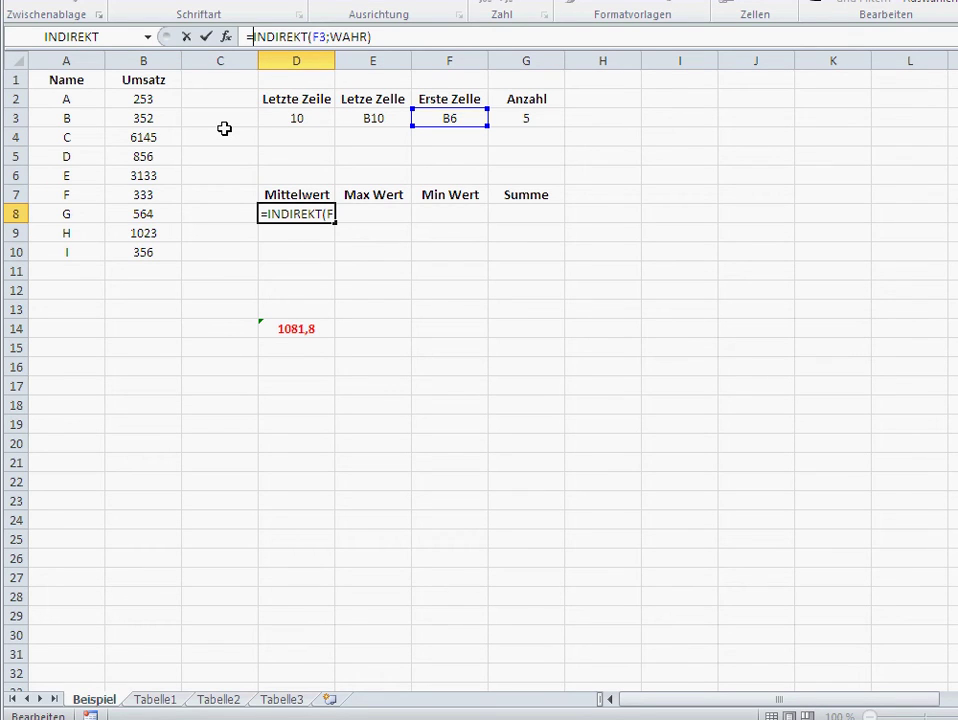
type("mitte")
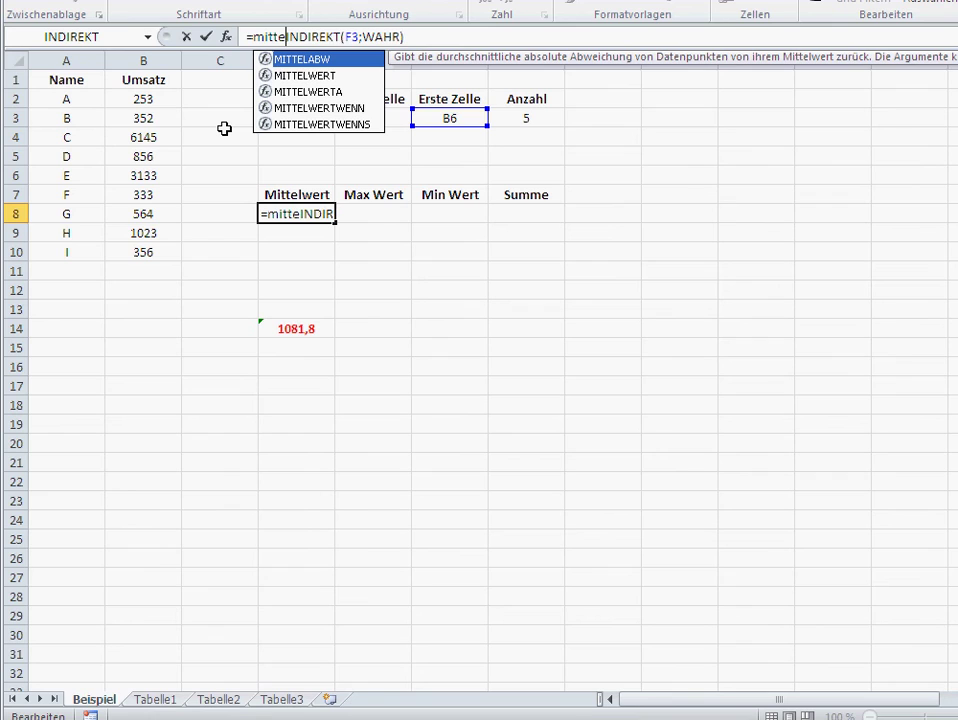
key("Escape")
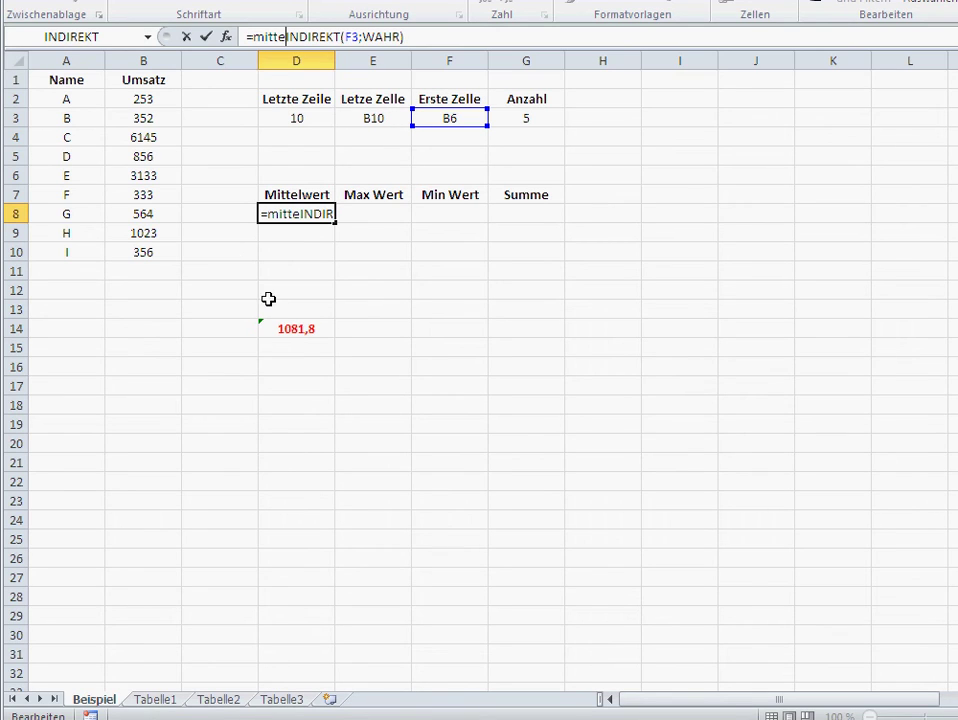
key("Escape")
left_click(279, 392)
Turn the D14 example average formula into plain text.
left_click(289, 322)
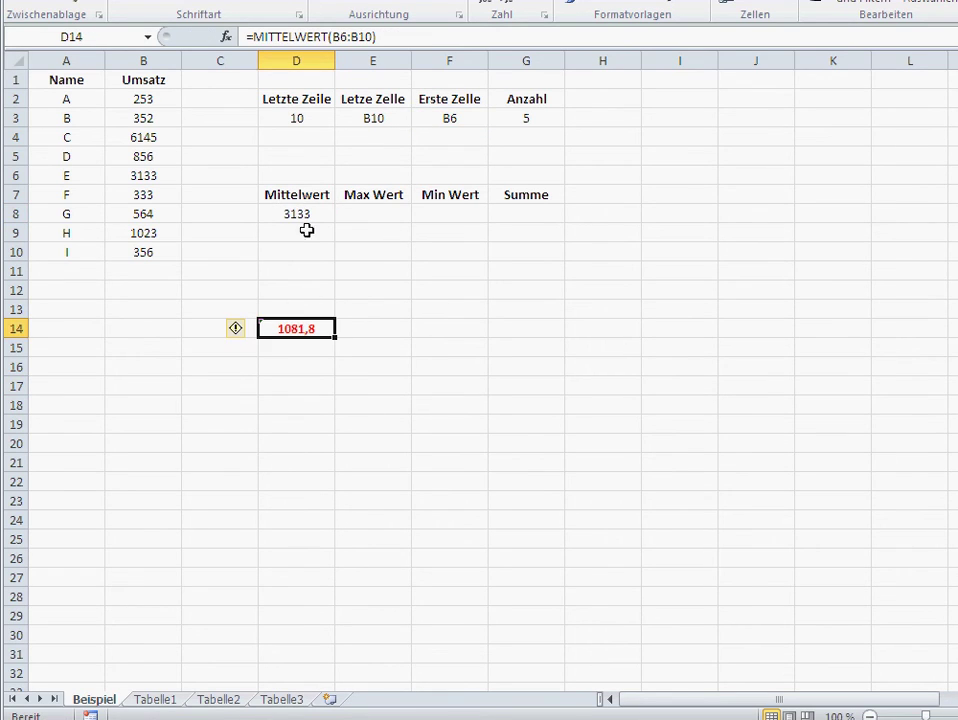
left_click(246, 36)
key("Delete")
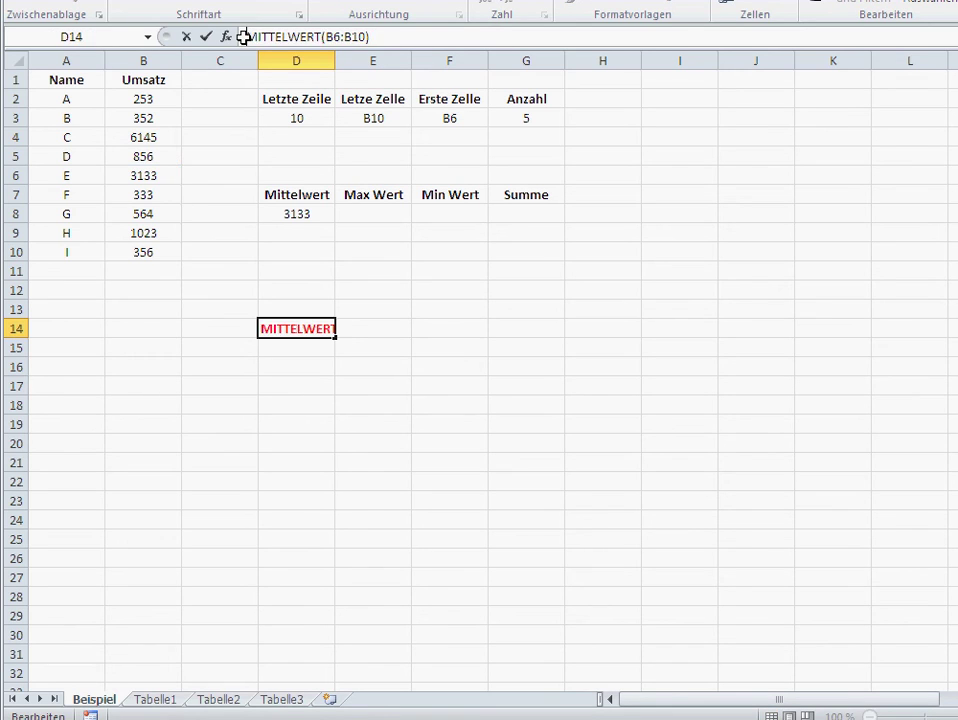
key("Return")
left_click(293, 337)
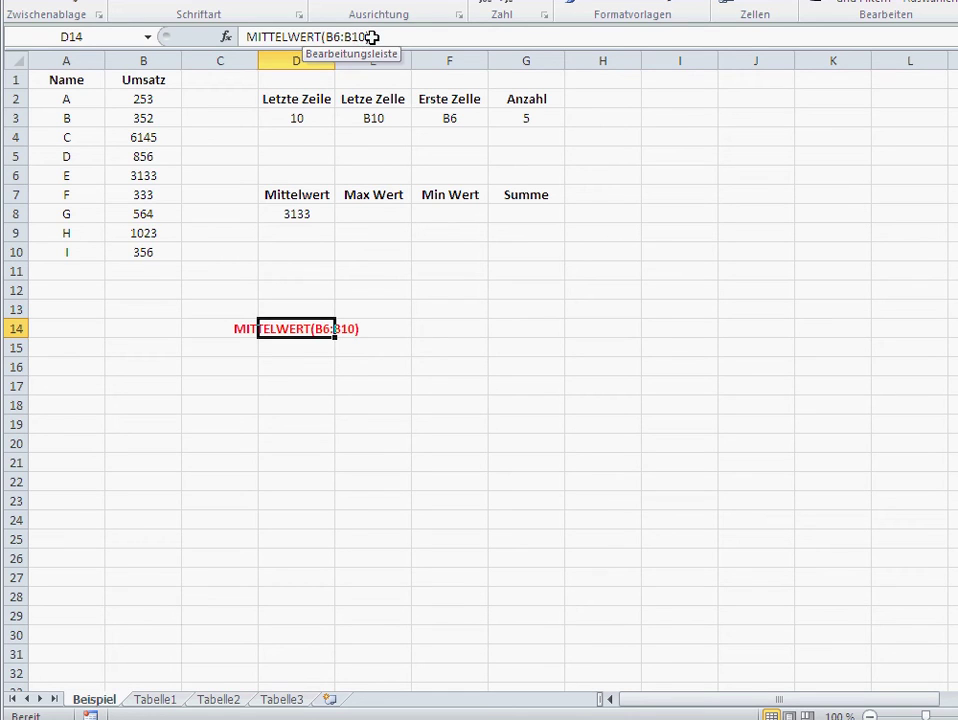
Rewrite D8 as =MITTELWERT(INDIREKT(F3;WAHR):INDIREKT(E3;WAHR)) and commit it.
left_click(303, 213)
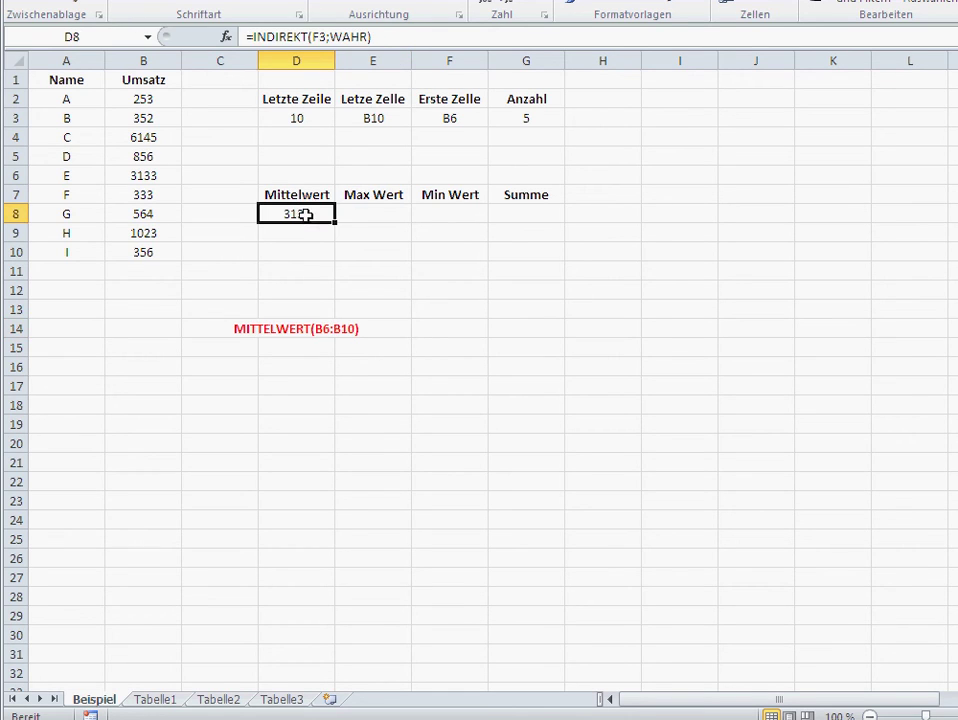
left_click(254, 37)
type("mi")
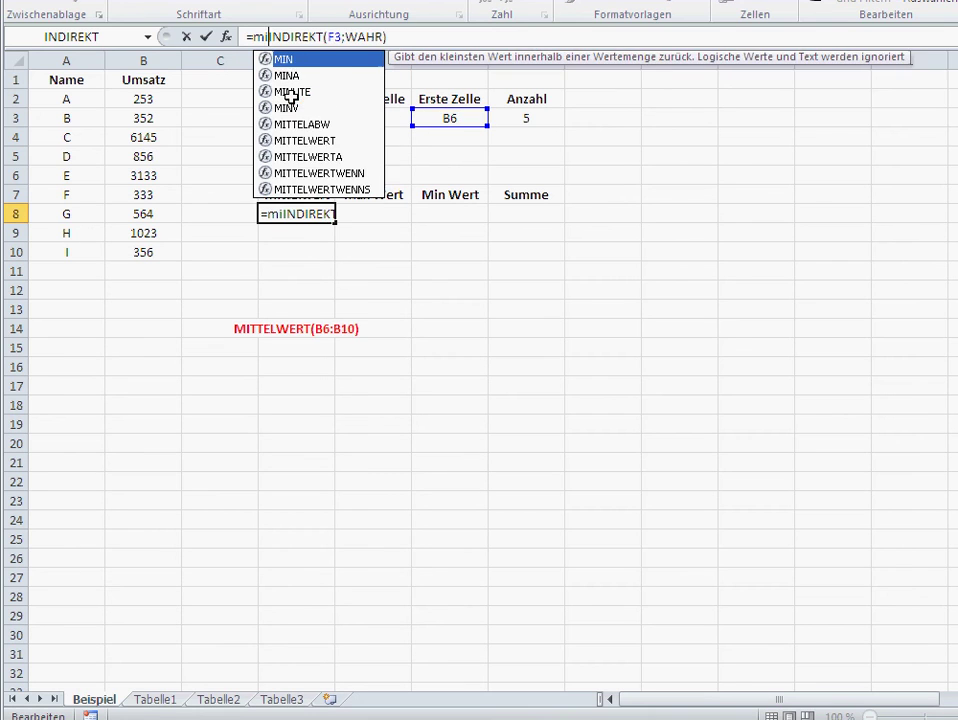
type("ttelwert")
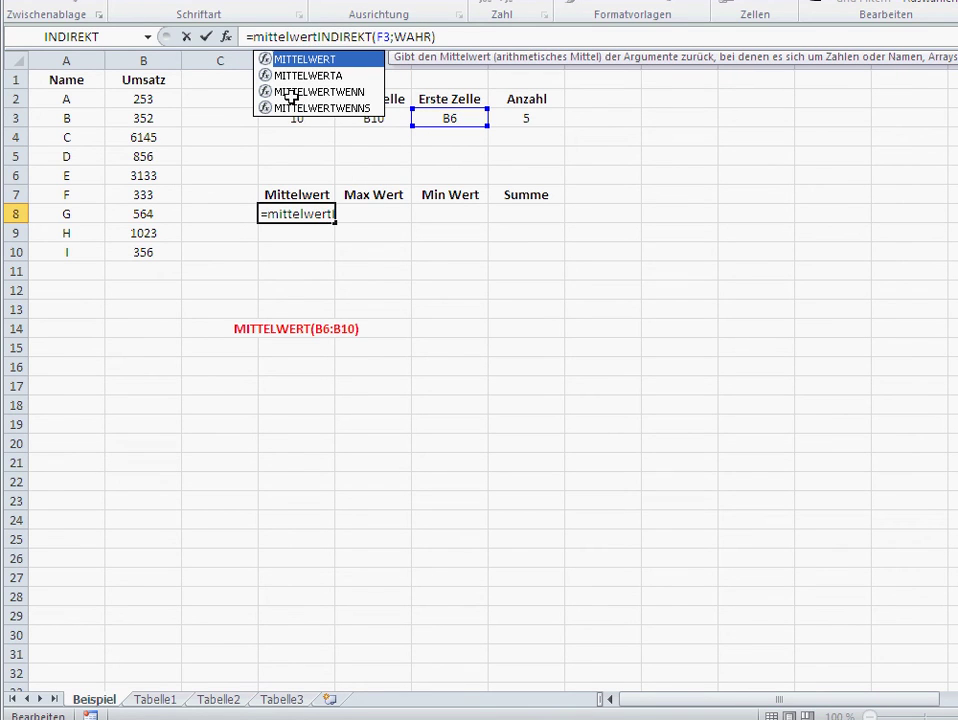
type("(")
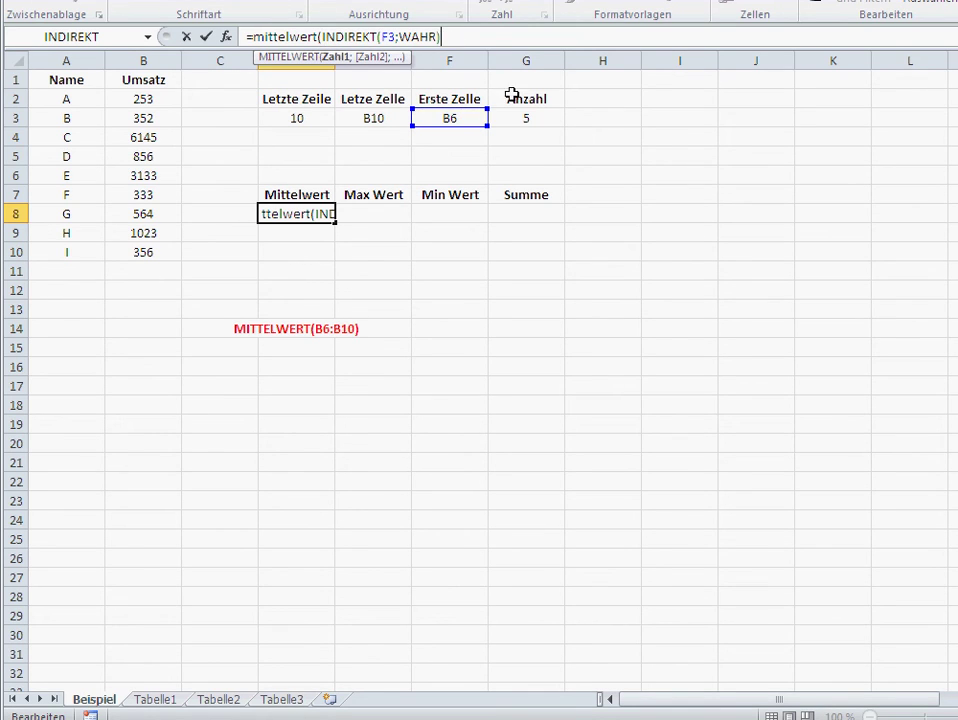
key("End")
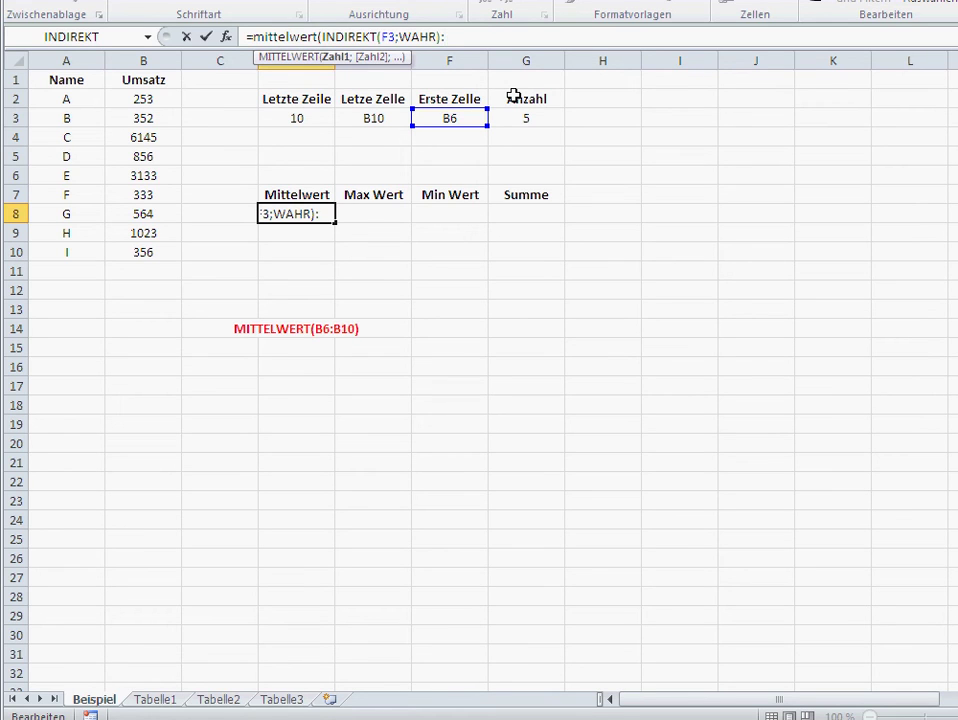
type("in")
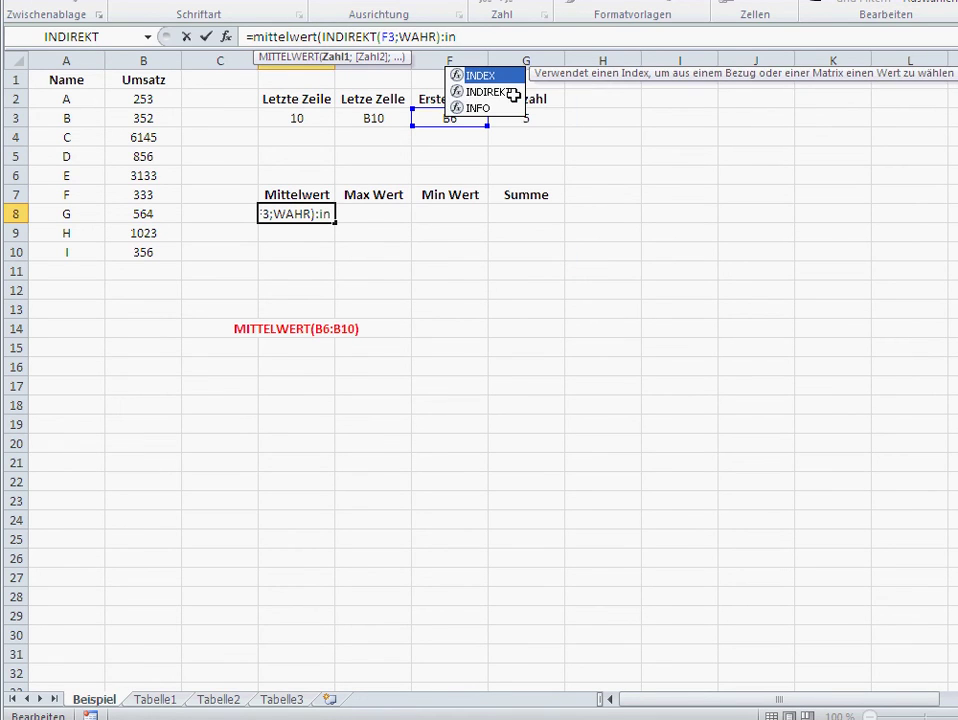
type("direkt")
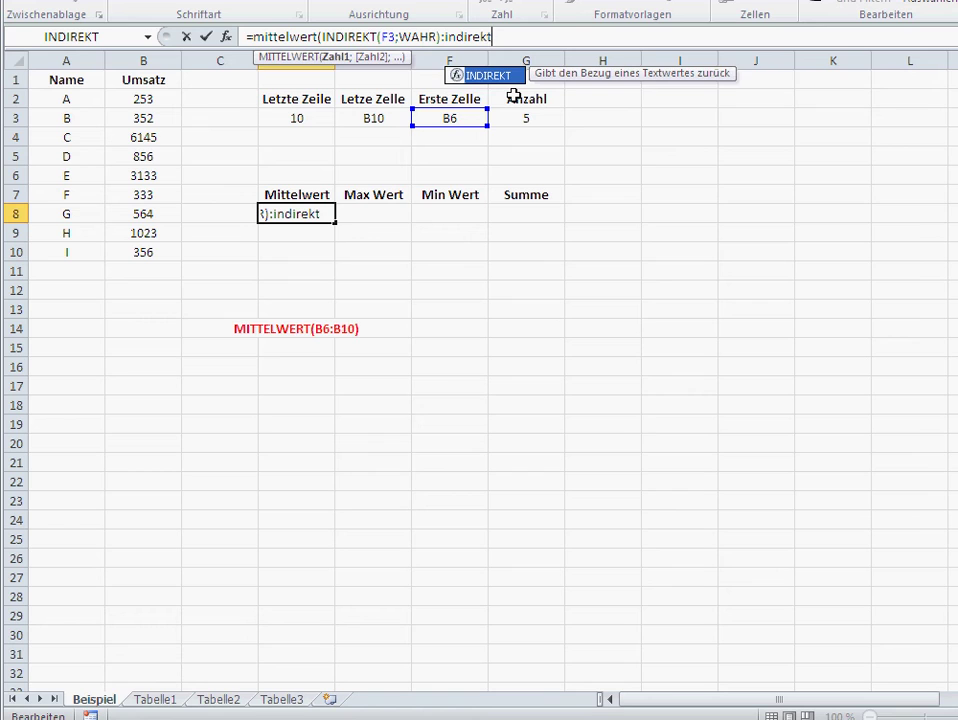
type("(")
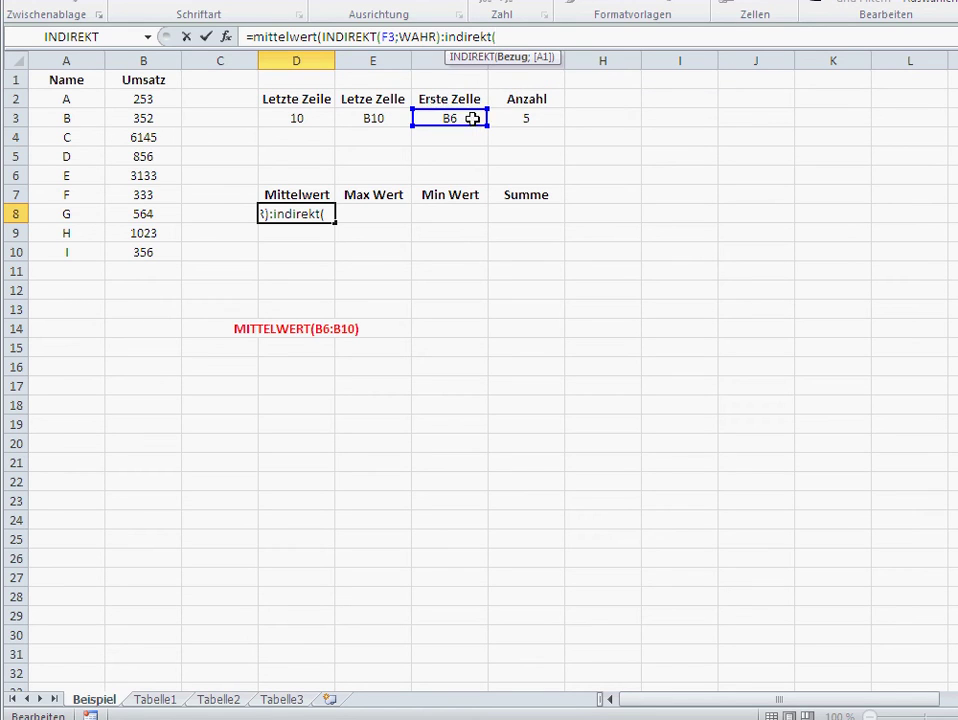
left_click(373, 118)
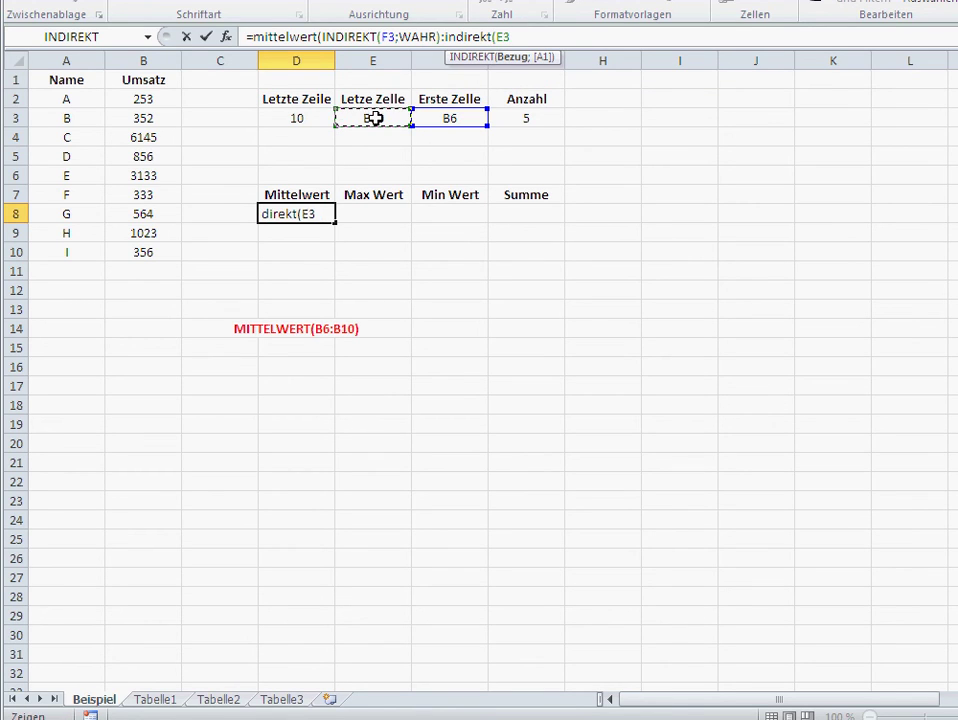
type(";wahr")
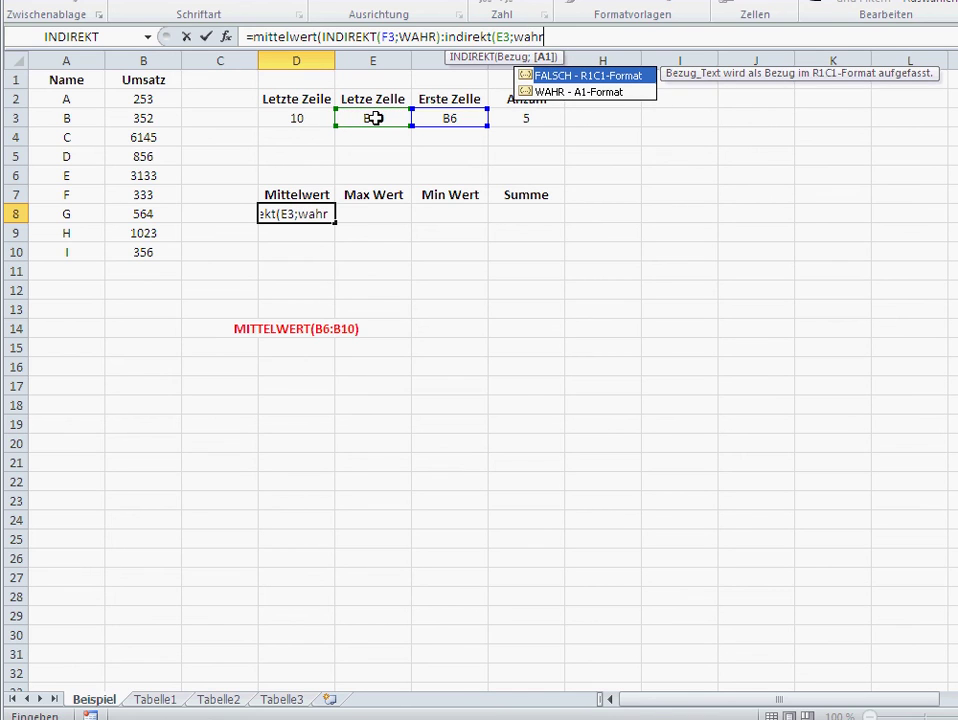
type(")")
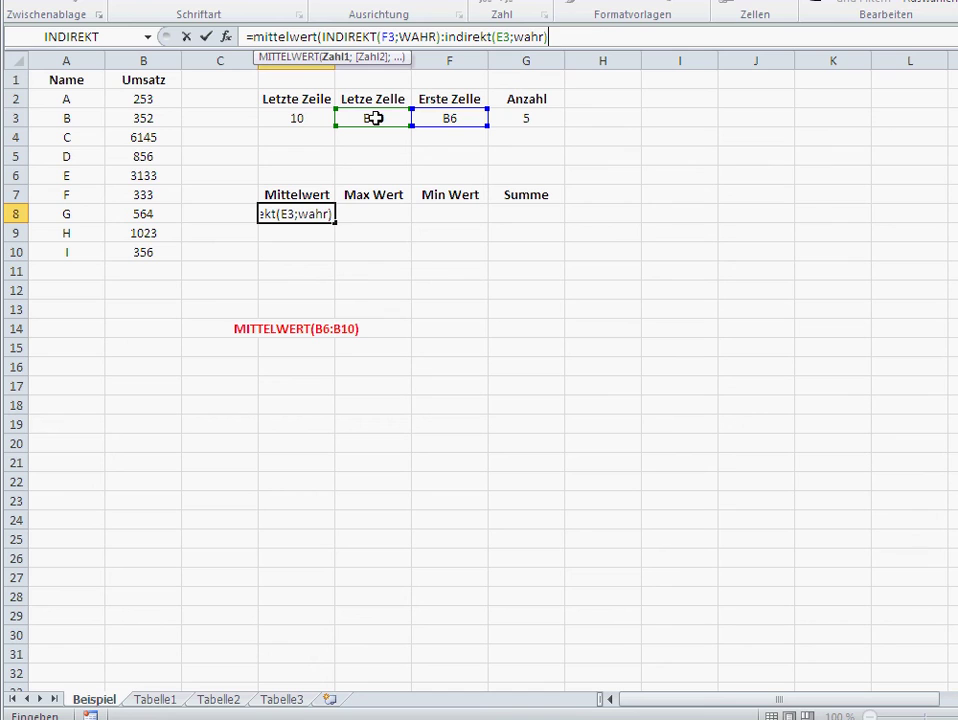
type(")")
key("Return")
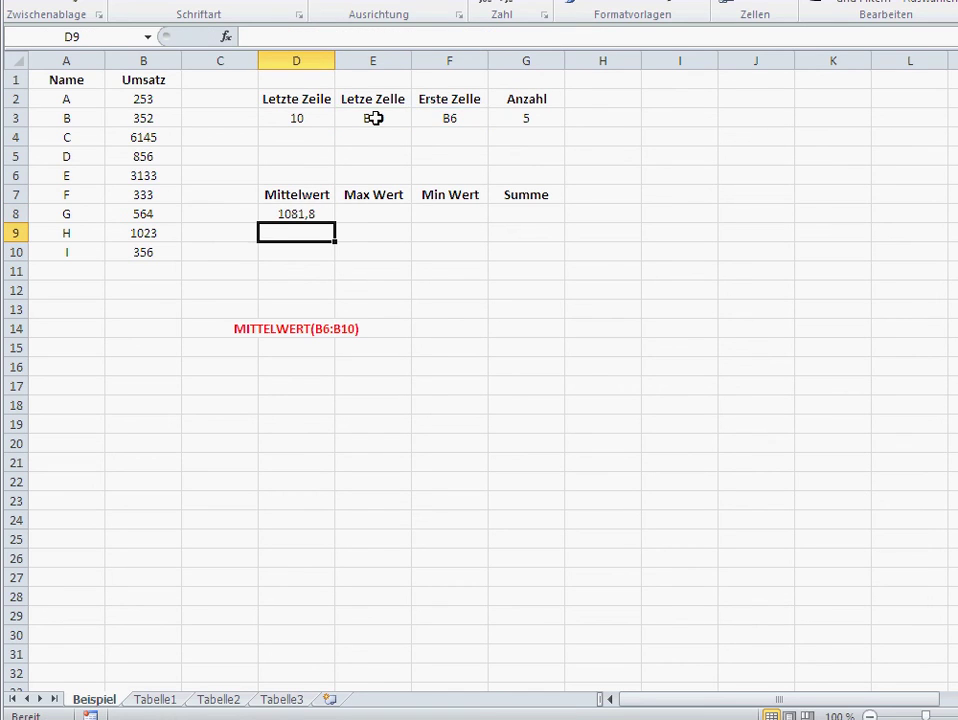
Turn the MITTELWERT(B6:B10) text in D14 into a working average formula.
left_click(278, 330)
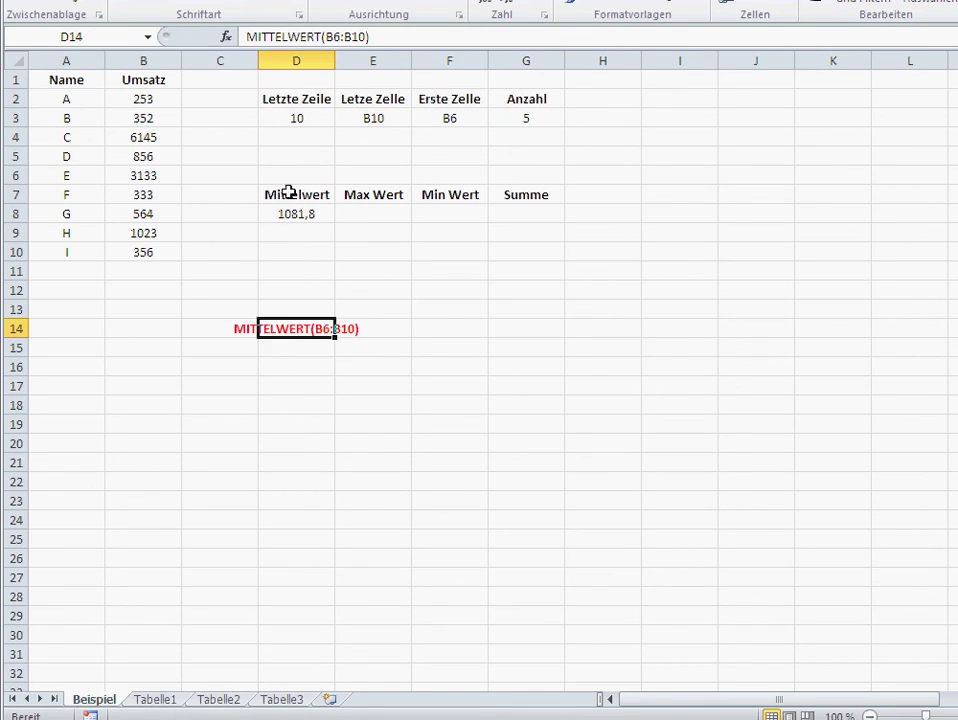
left_click(249, 37)
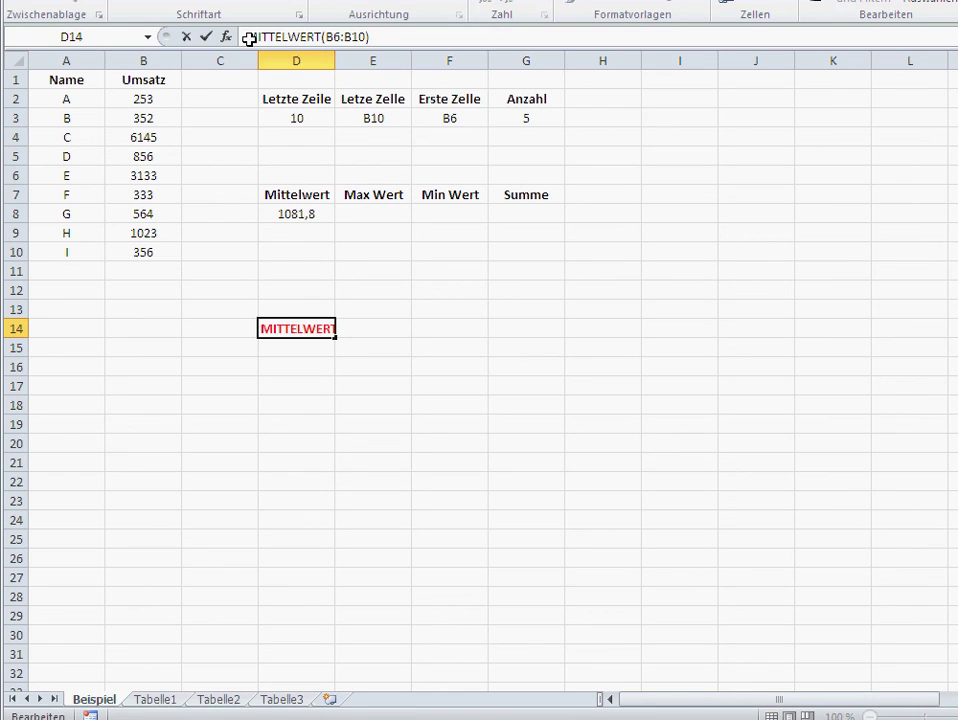
key("Return")
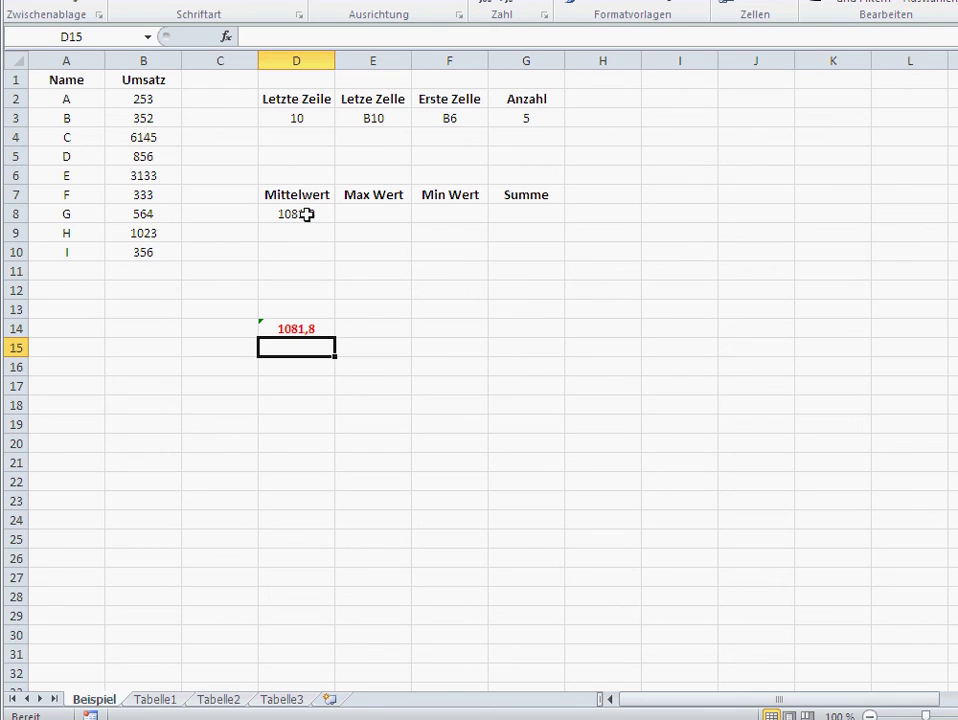
Add a new row with name J and Umsatz 123 in A11:B11.
left_click(66, 272)
type("J")
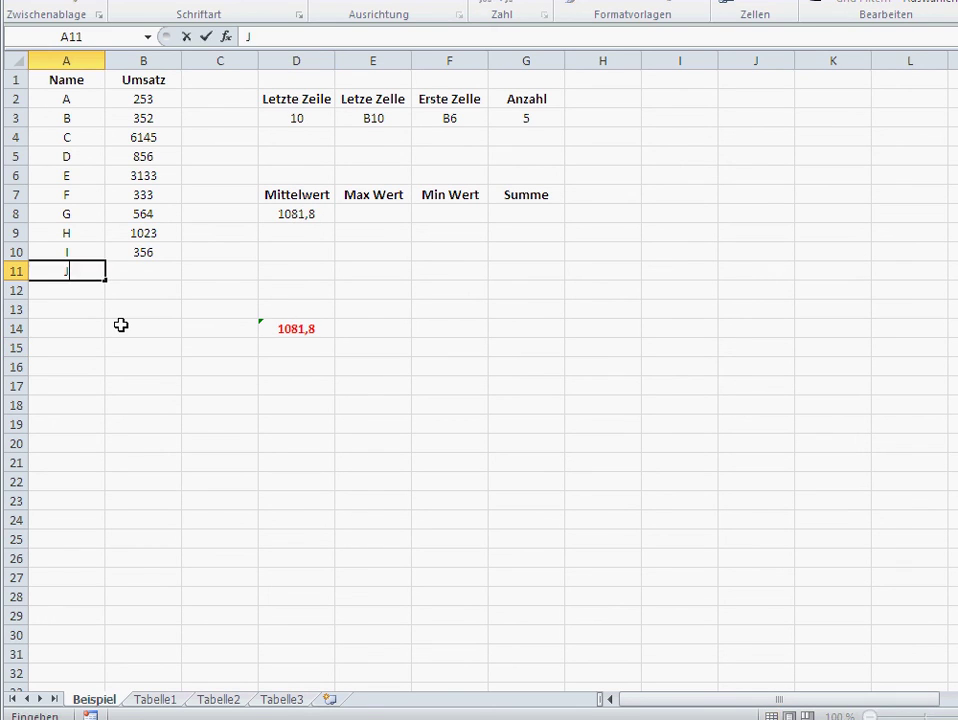
key("Tab")
type("123")
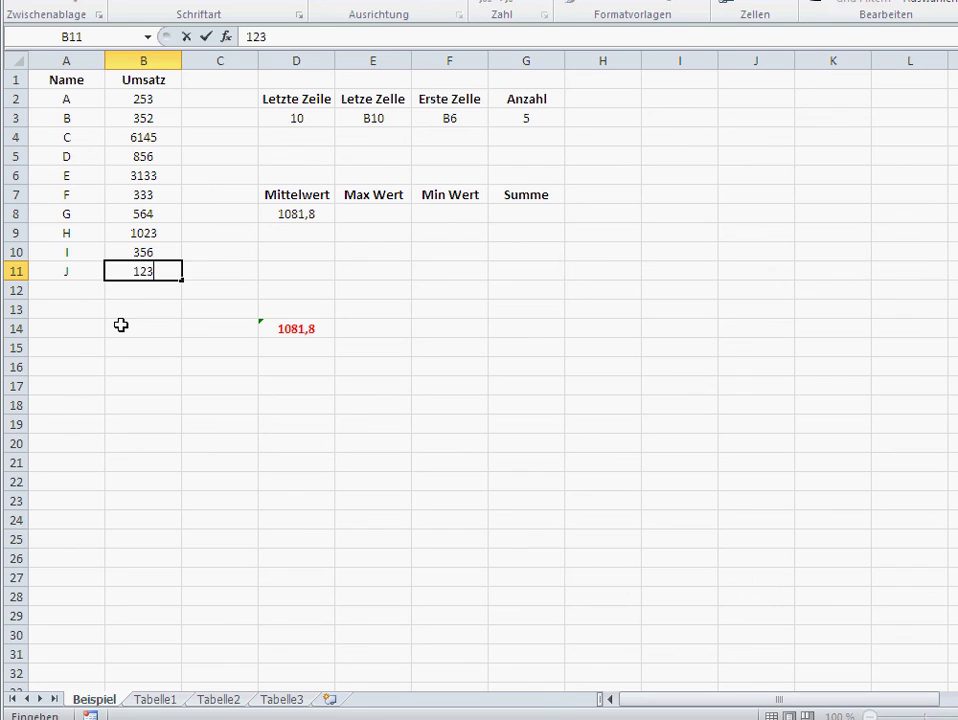
key("Return")
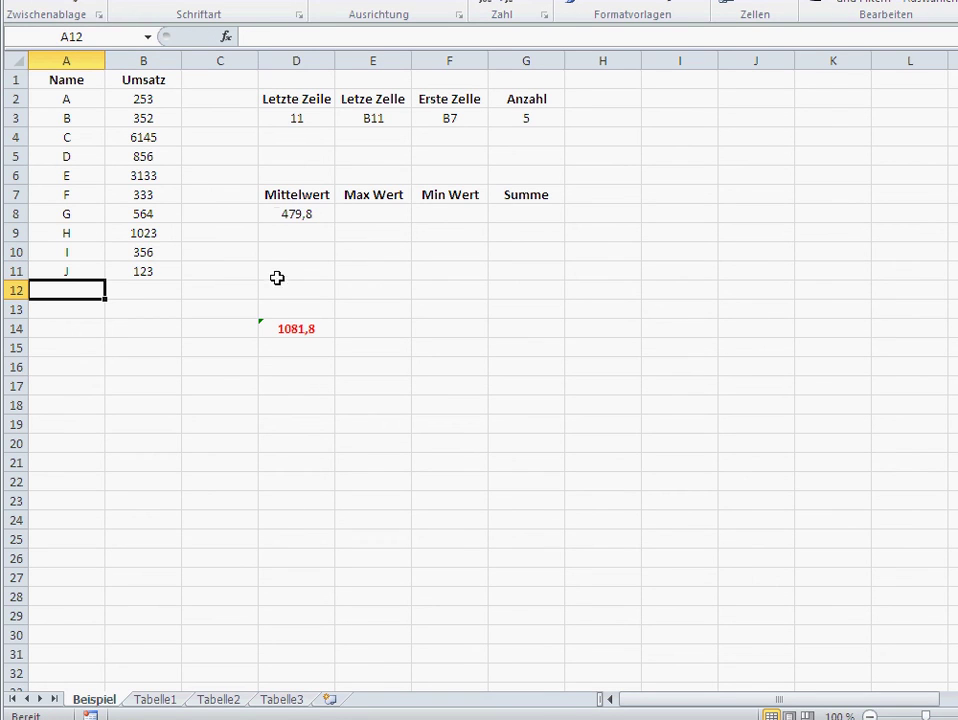
Review the fixed-range average in D14 and the dynamic average in D8, leaving both unchanged.
left_click(274, 328)
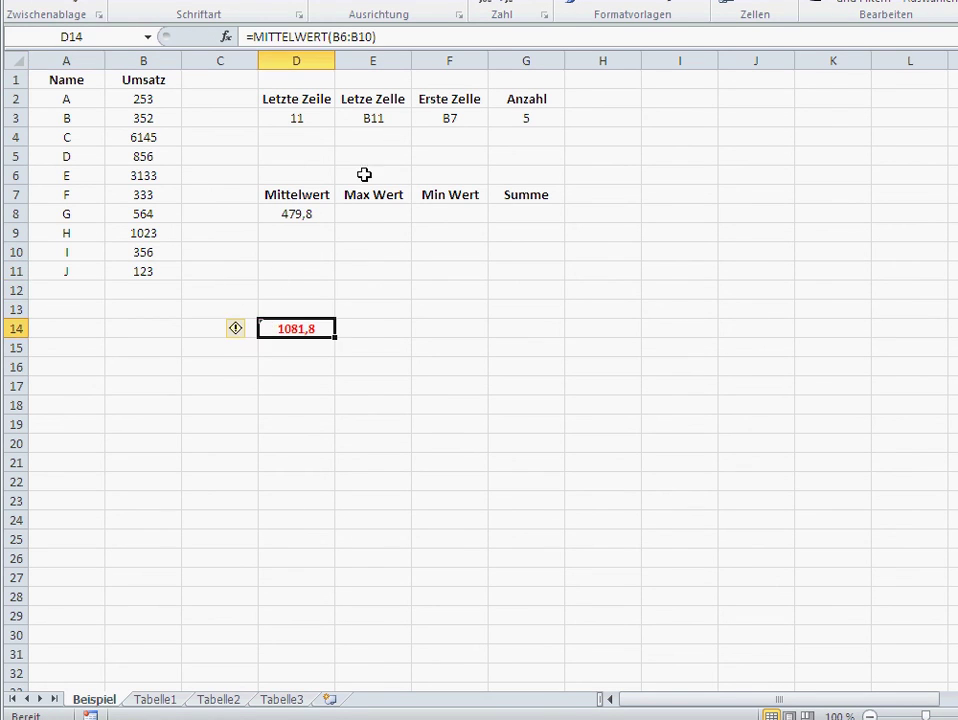
left_click(390, 36)
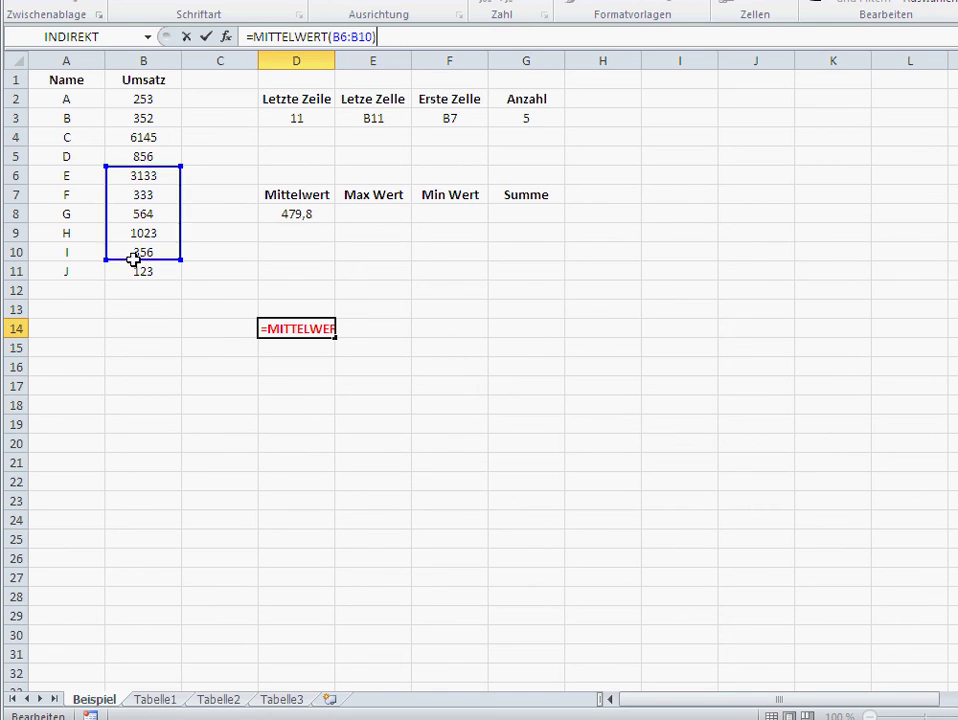
left_click(309, 214)
left_click(592, 32)
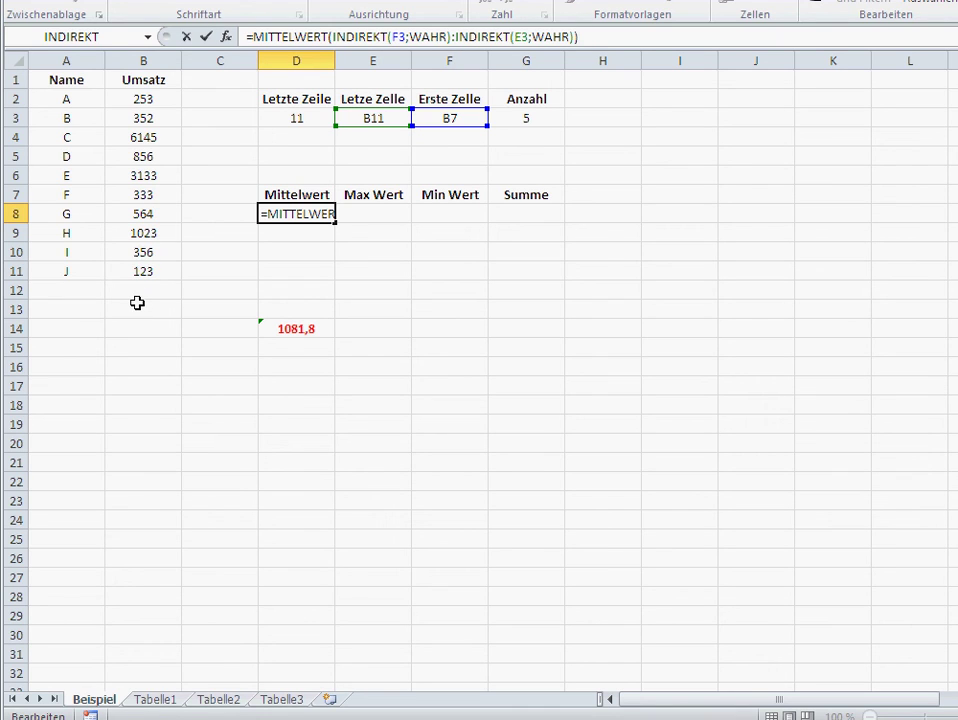
key("ctrl+Return")
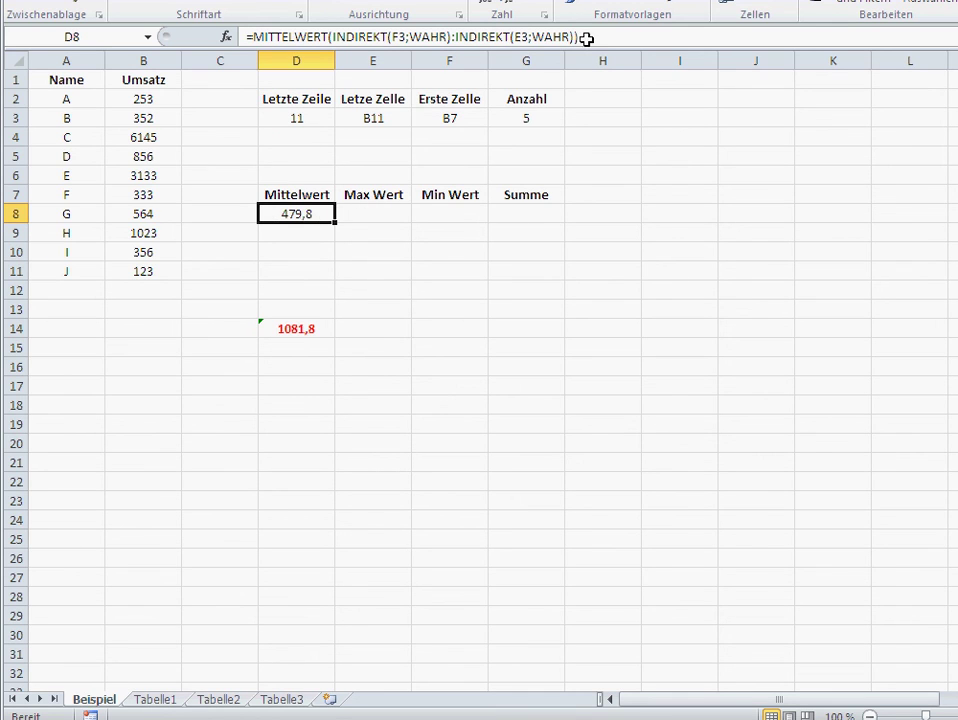
Copy D8's dynamic average formula and paste it into E8 as MAX for Max Wert.
left_click_drag(589, 36, 224, 36)
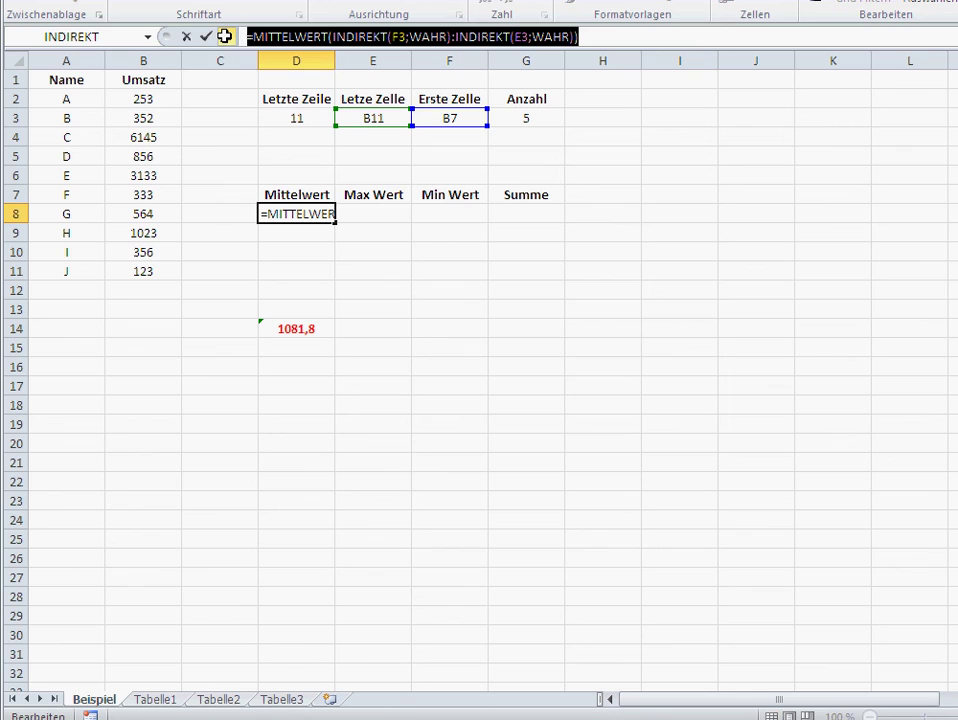
key("Return")
key("Up")
key("Right")
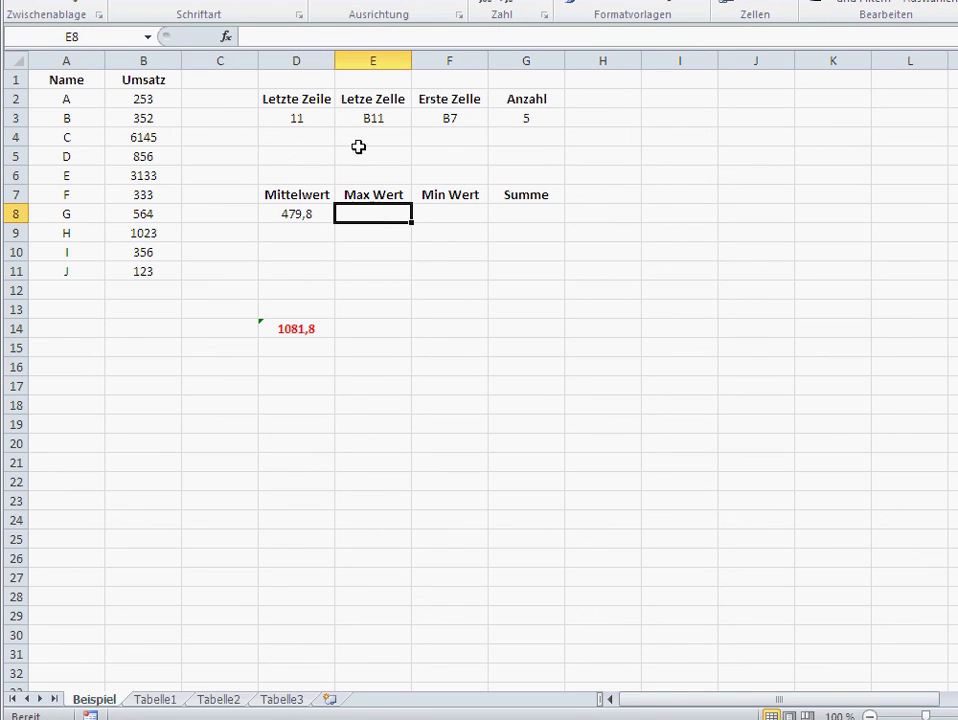
left_click(326, 30)
type("=MITTELWERT(INDIREKT(F3;WAHR):INDIREKT(E3;WAHR))")
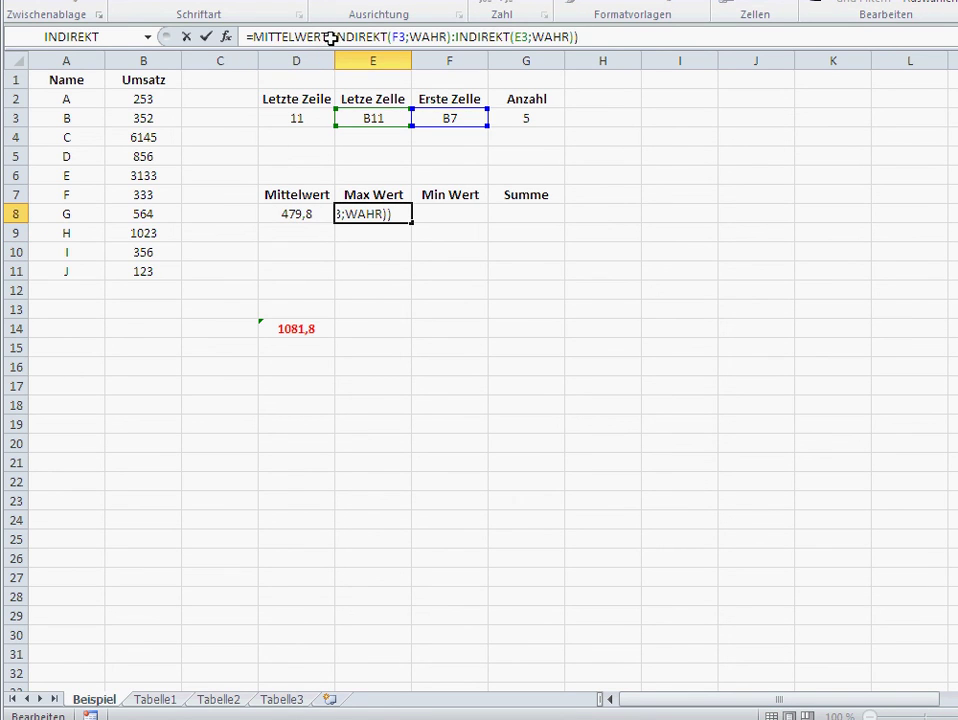
left_click_drag(328, 37, 262, 37)
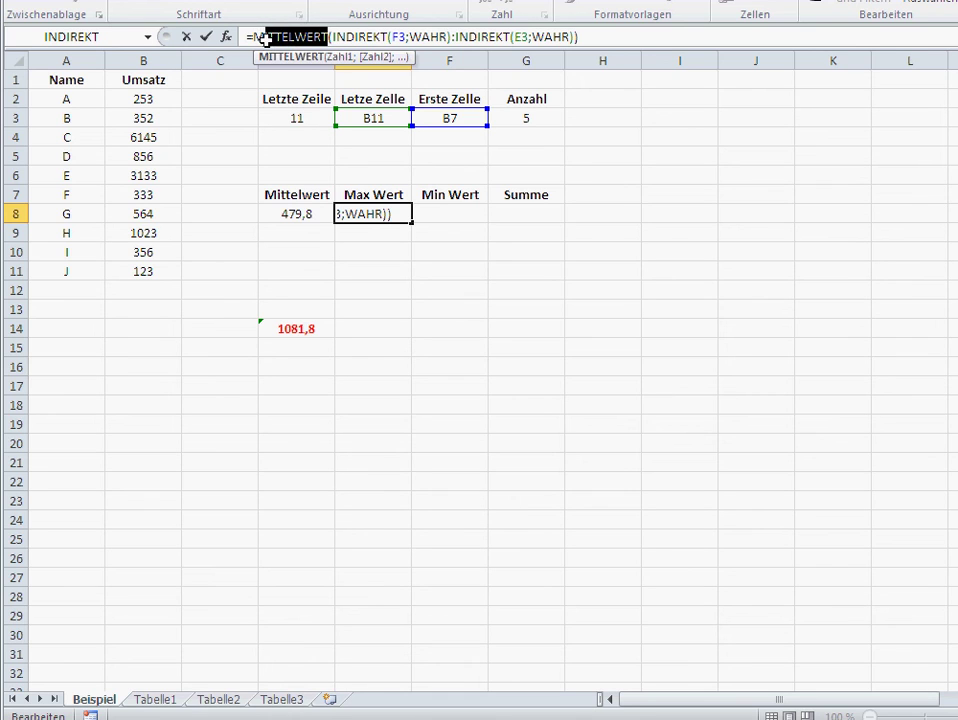
type("ax")
key("Return")
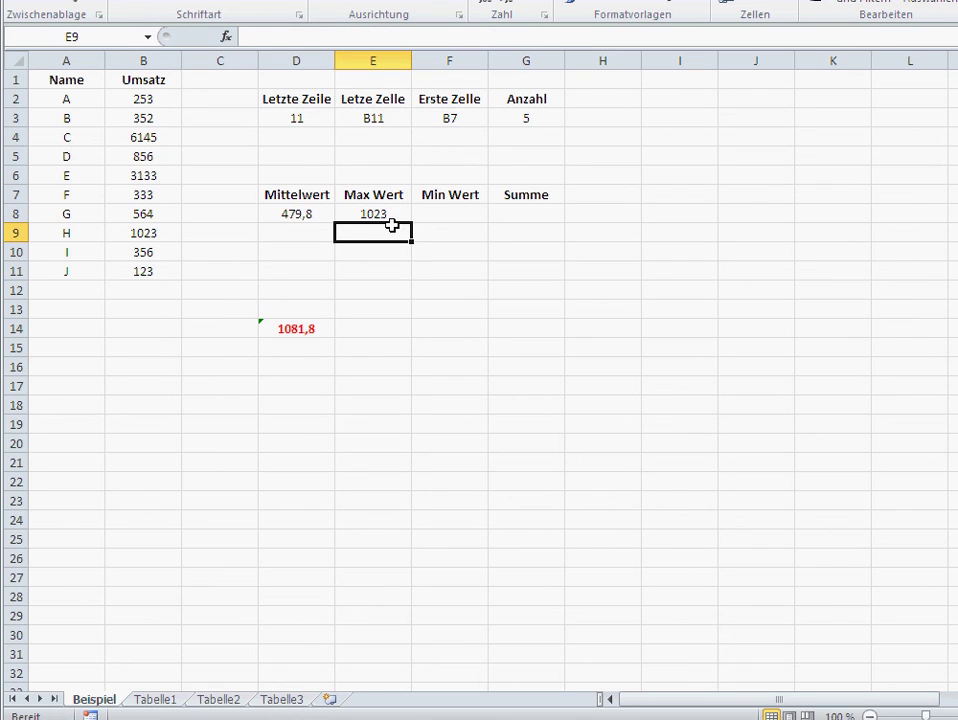
left_click(385, 214)
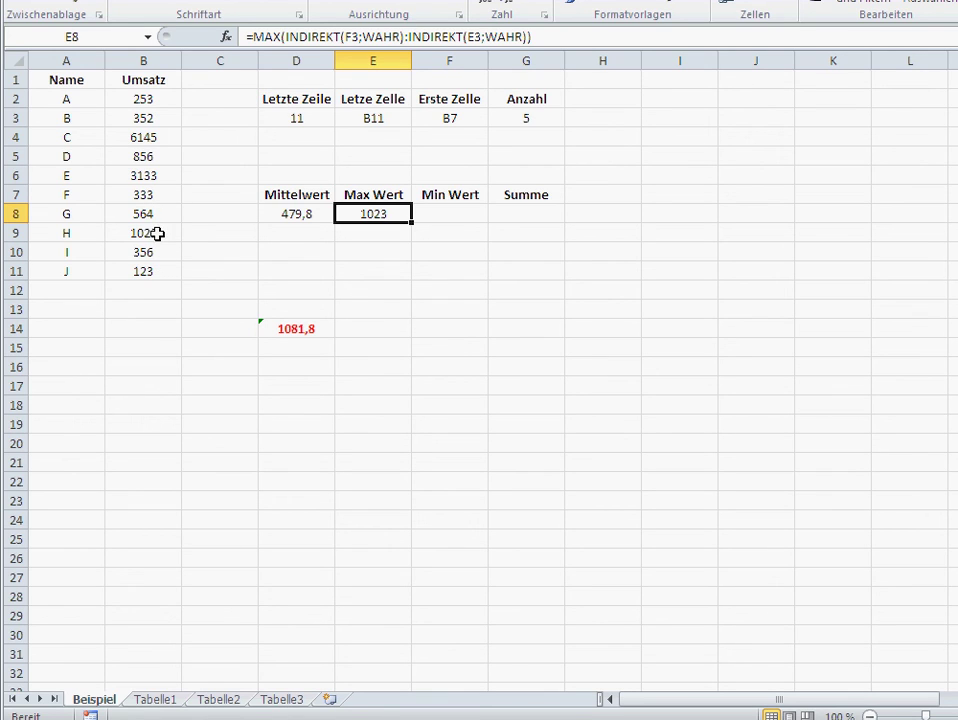
Paste the formula into F8 and change it to MIN for Min Wert.
left_click(438, 216)
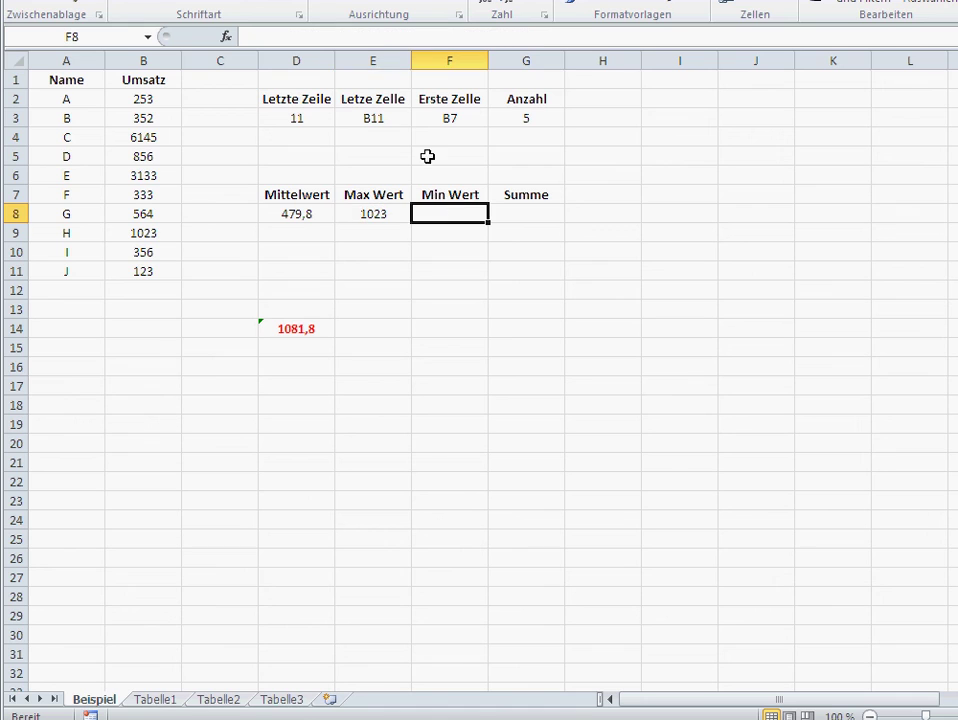
left_click(385, 38)
type("=MITTELWERT(INDIREKT(F3;WAHR):INDIREKT(E3;WAHR))")
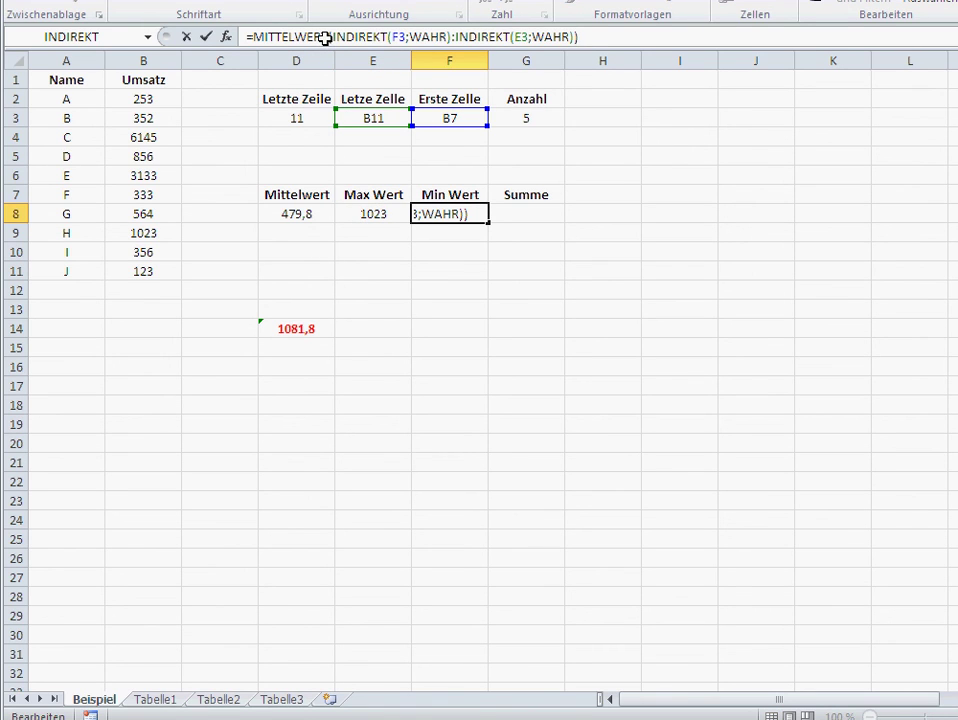
left_click_drag(325, 37, 267, 37)
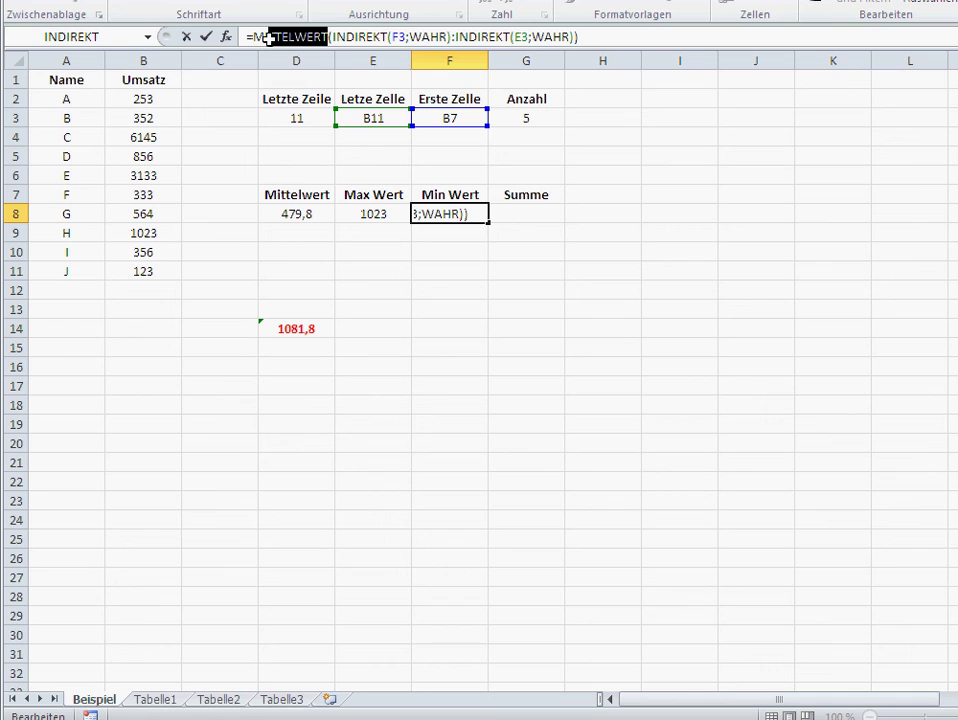
type("n")
key("Return")
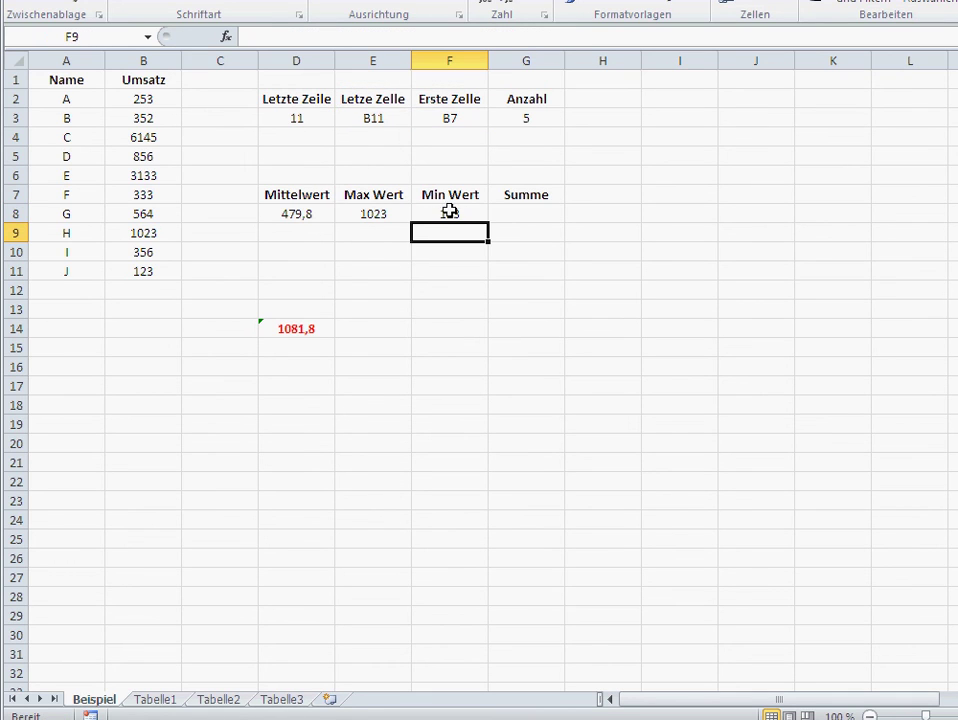
left_click(449, 211)
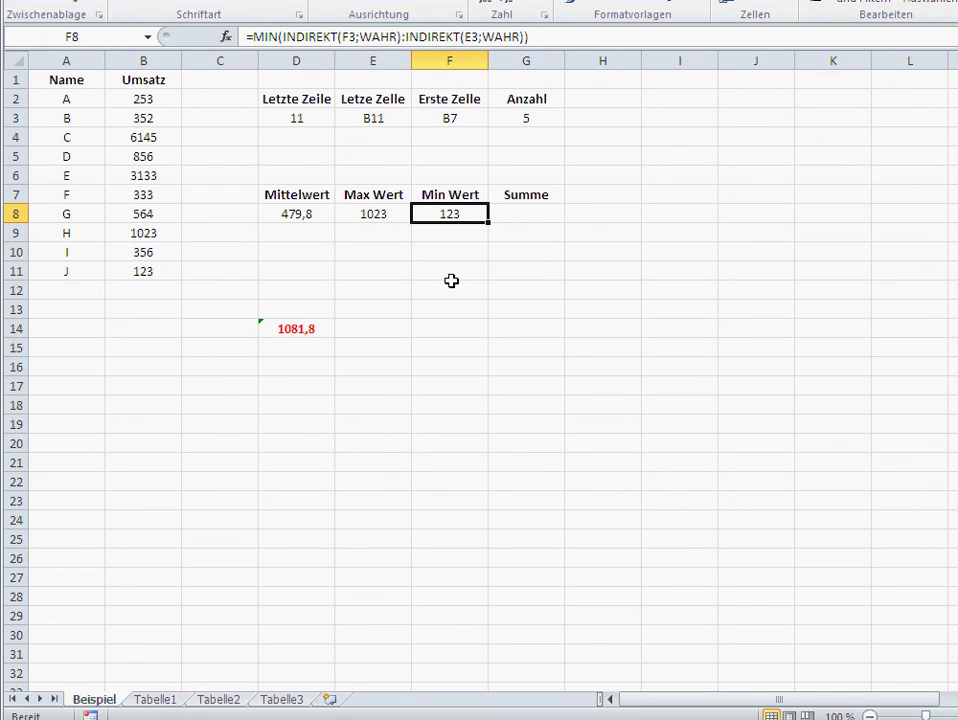
Paste the formula into G8 and change it to SUMME for the total.
left_click(524, 212)
left_click(366, 37)
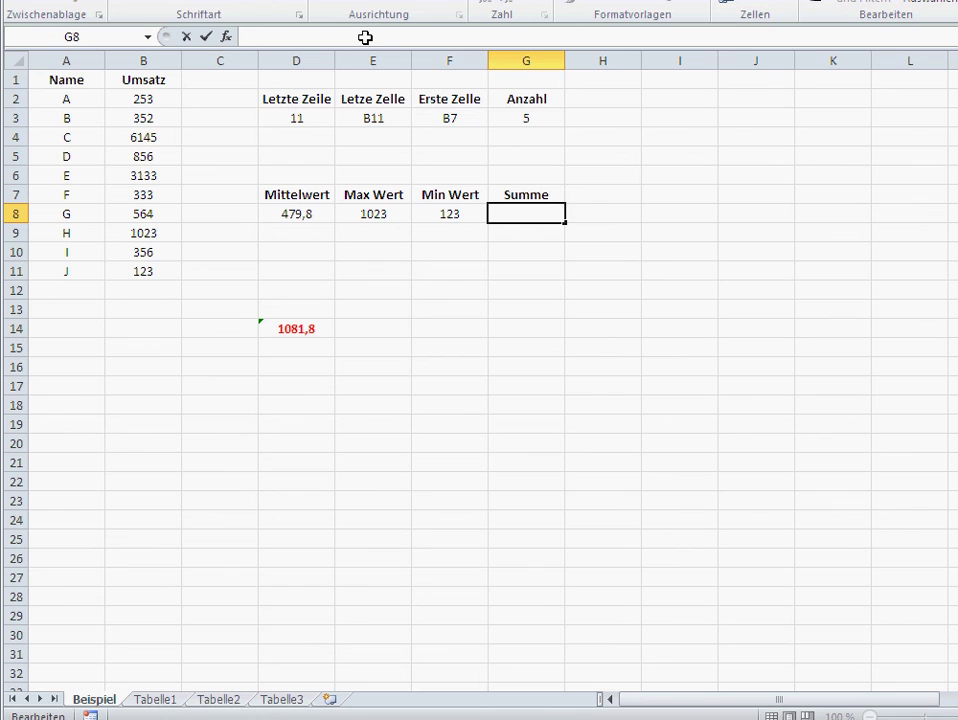
type("=MITTELWERT(INDIREKT(F3;WAHR):INDIREKT(E3;WAHR))")
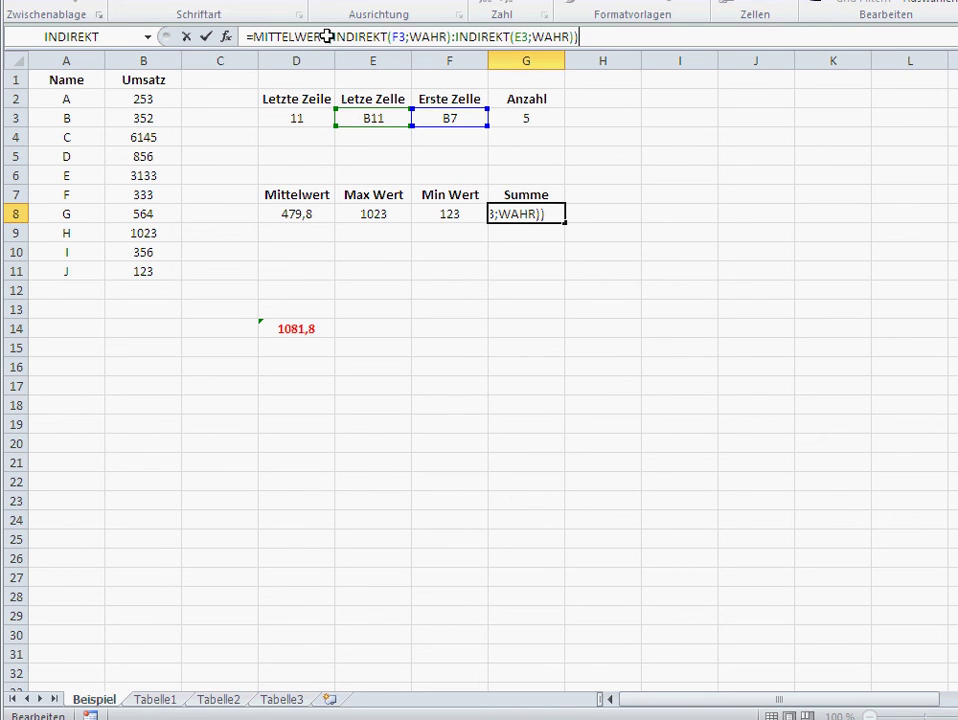
left_click_drag(327, 37, 255, 37)
type("s")
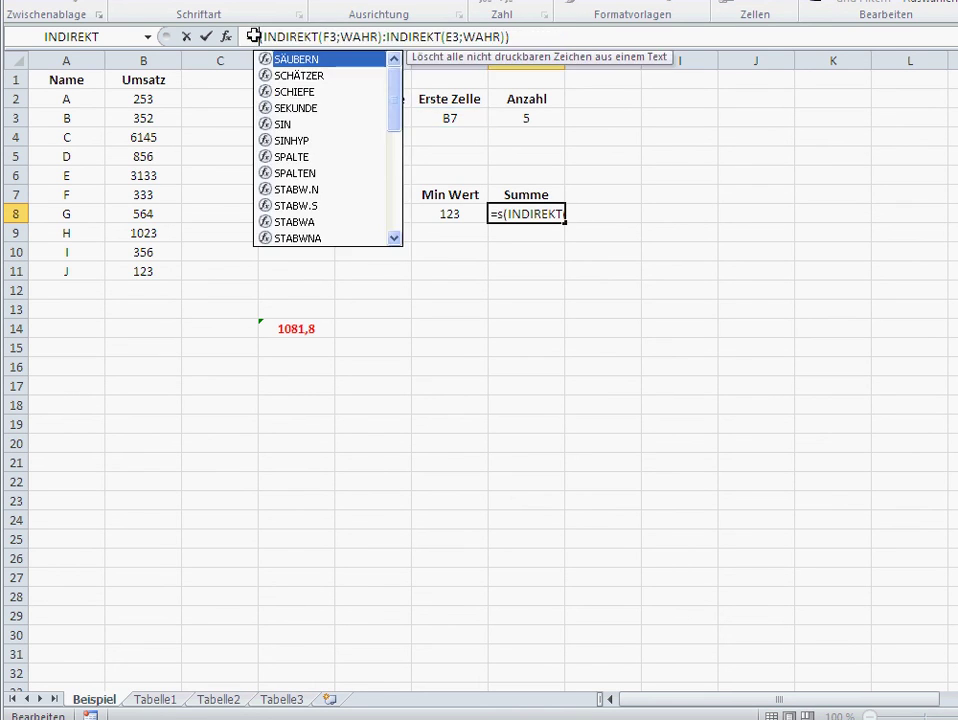
type("umme")
key("Return")
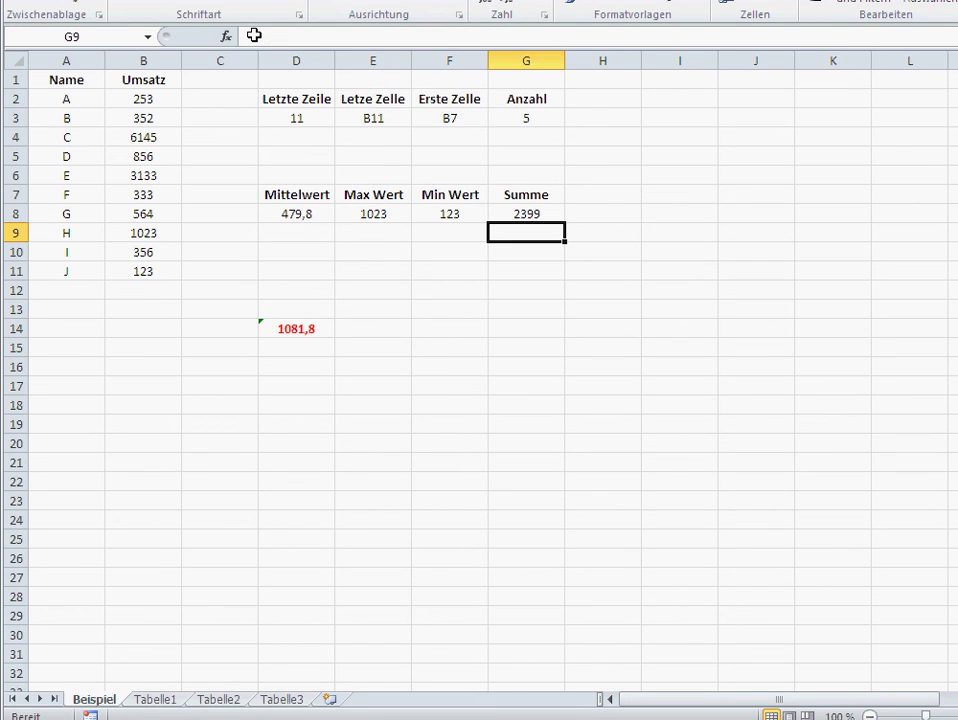
left_click(62, 289)
Enter K in A12 and Umsatz 15236 in B12.
type("K")
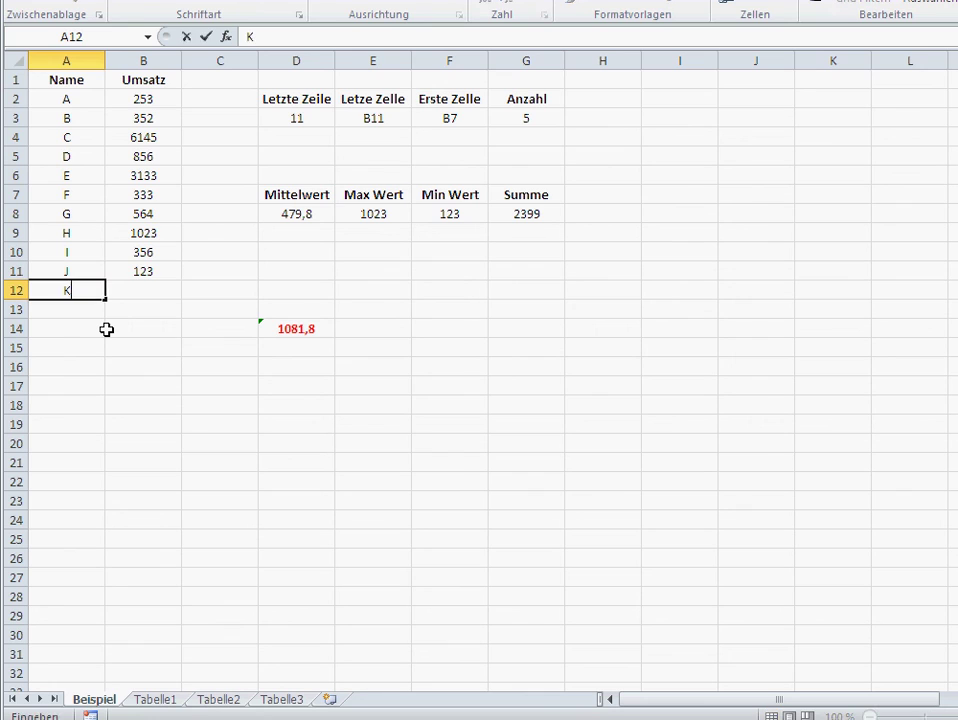
key("Tab")
type("15")
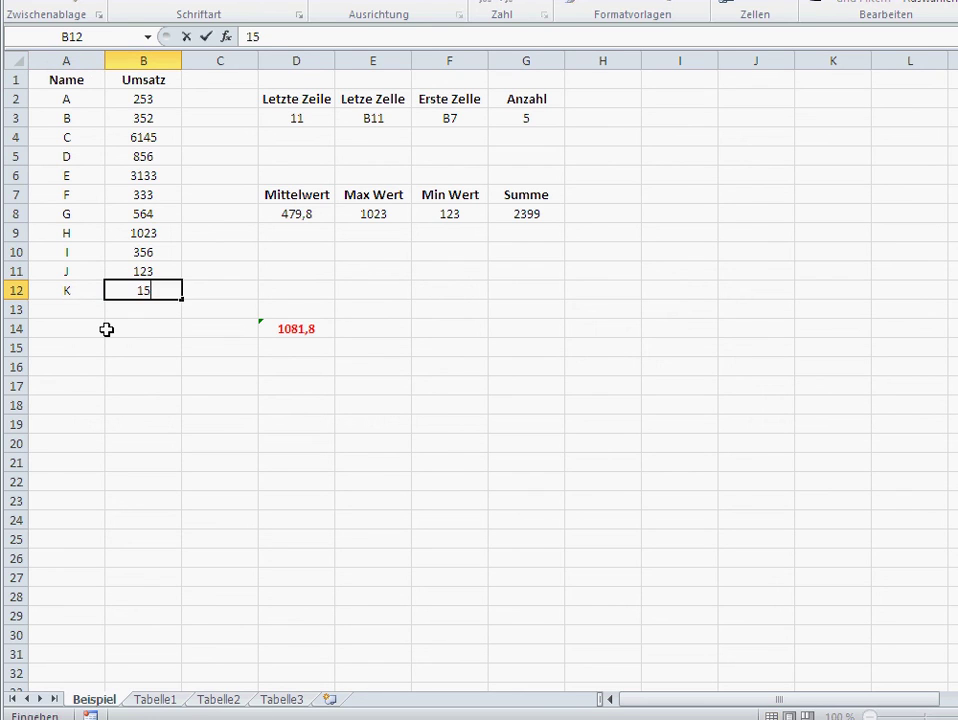
type("236")
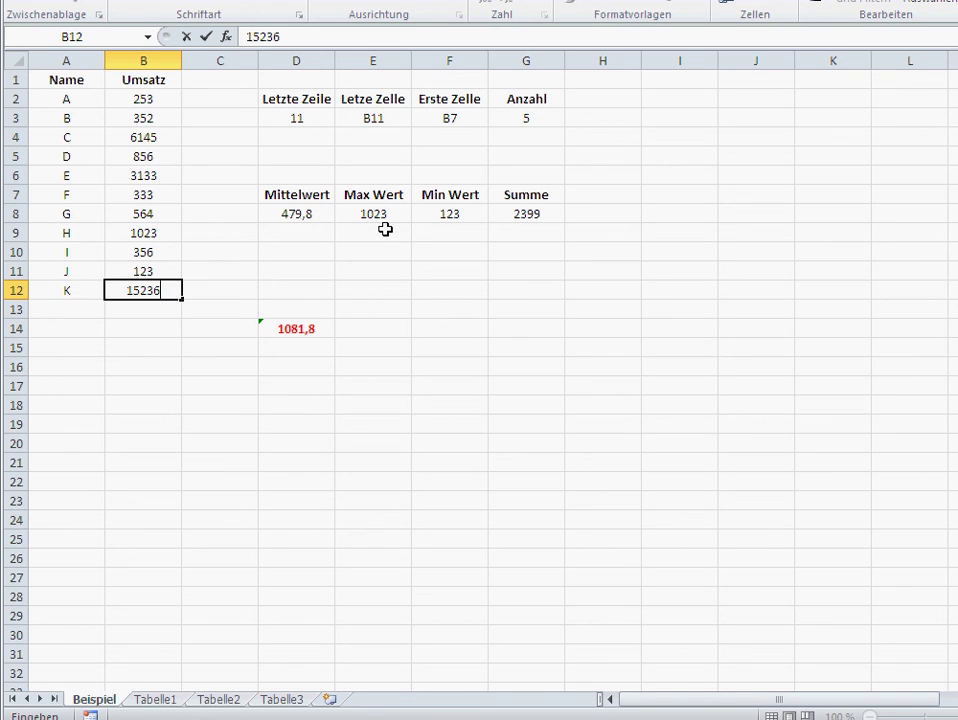
key("Return")
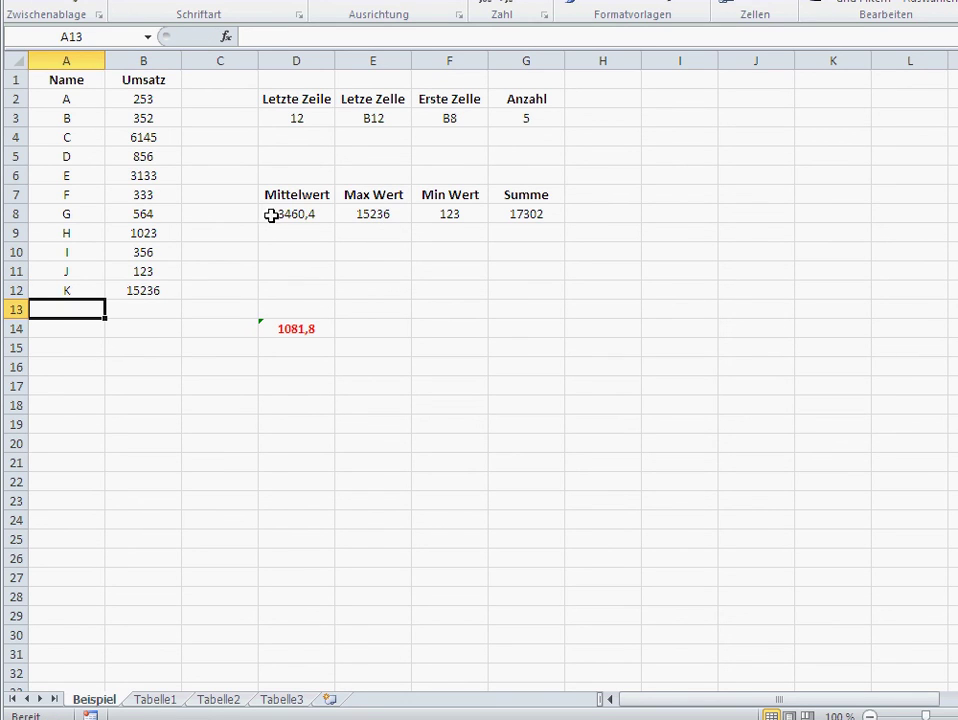